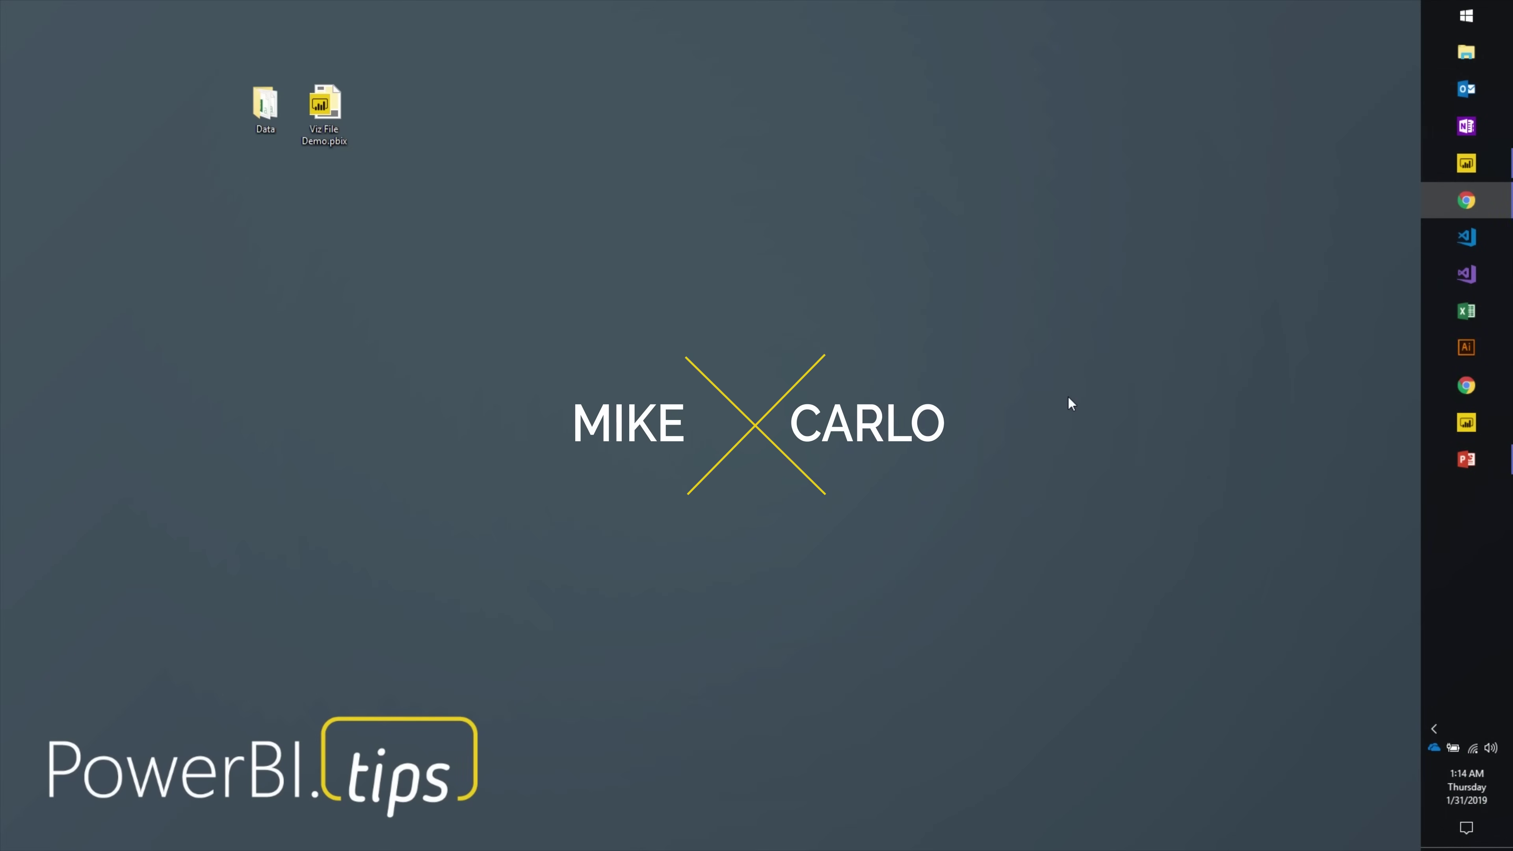
Step: Bring up the Viz File Demo report in Power BI Desktop, with MinMaxData and WeatherData loaded
{"action": "left_click", "coordinate": [1486, 178]}
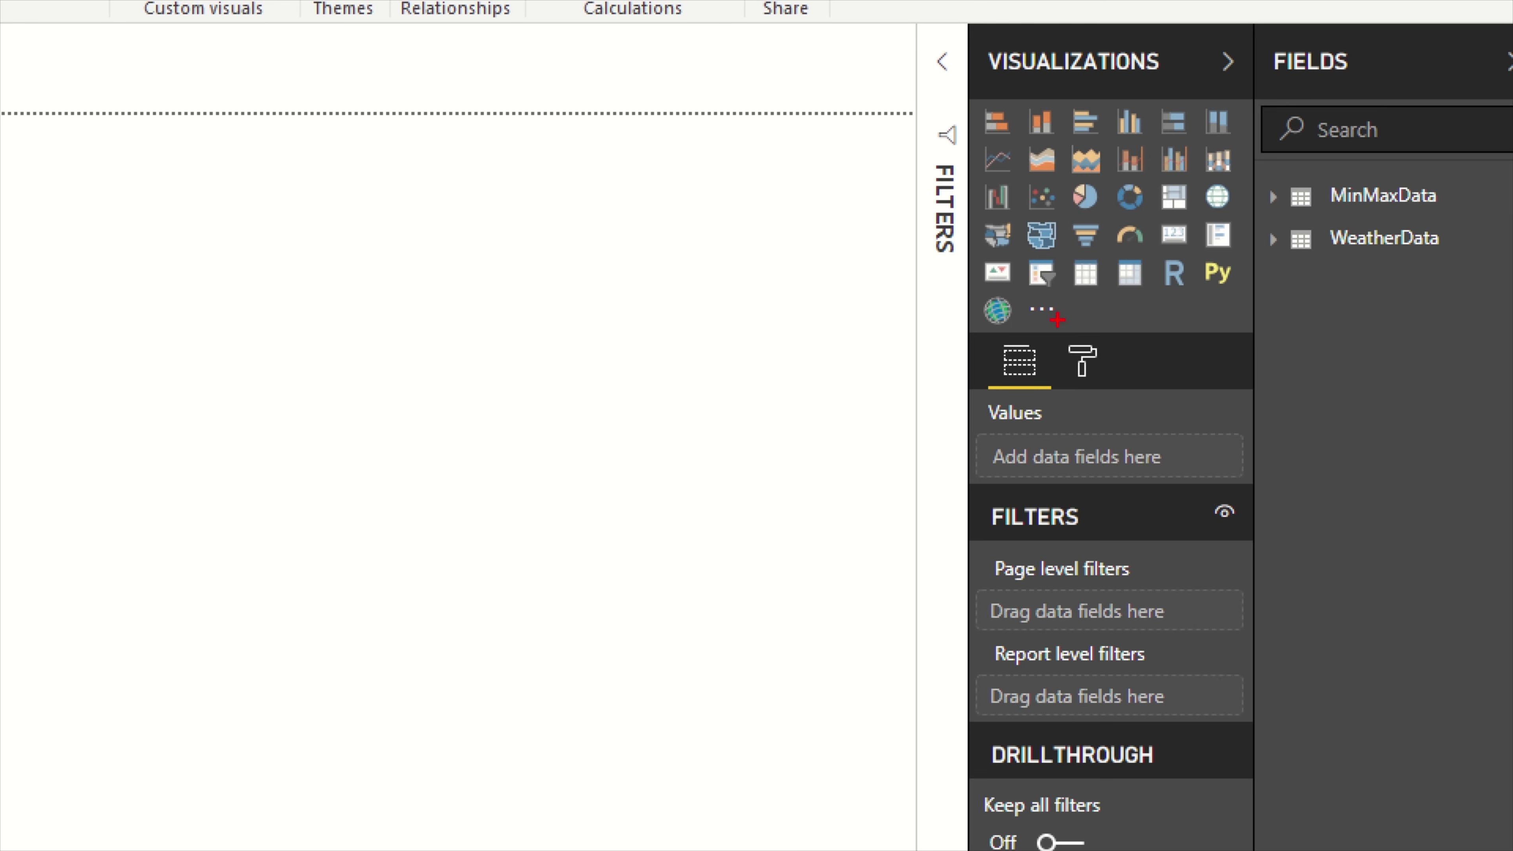
{"action": "mouse_move", "coordinate": [1010, 310]}
{"action": "left_mouse_down"}
{"action": "mouse_move", "coordinate": [1013, 326]}
{"action": "mouse_move", "coordinate": [1049, 335]}
{"action": "left_mouse_up"}
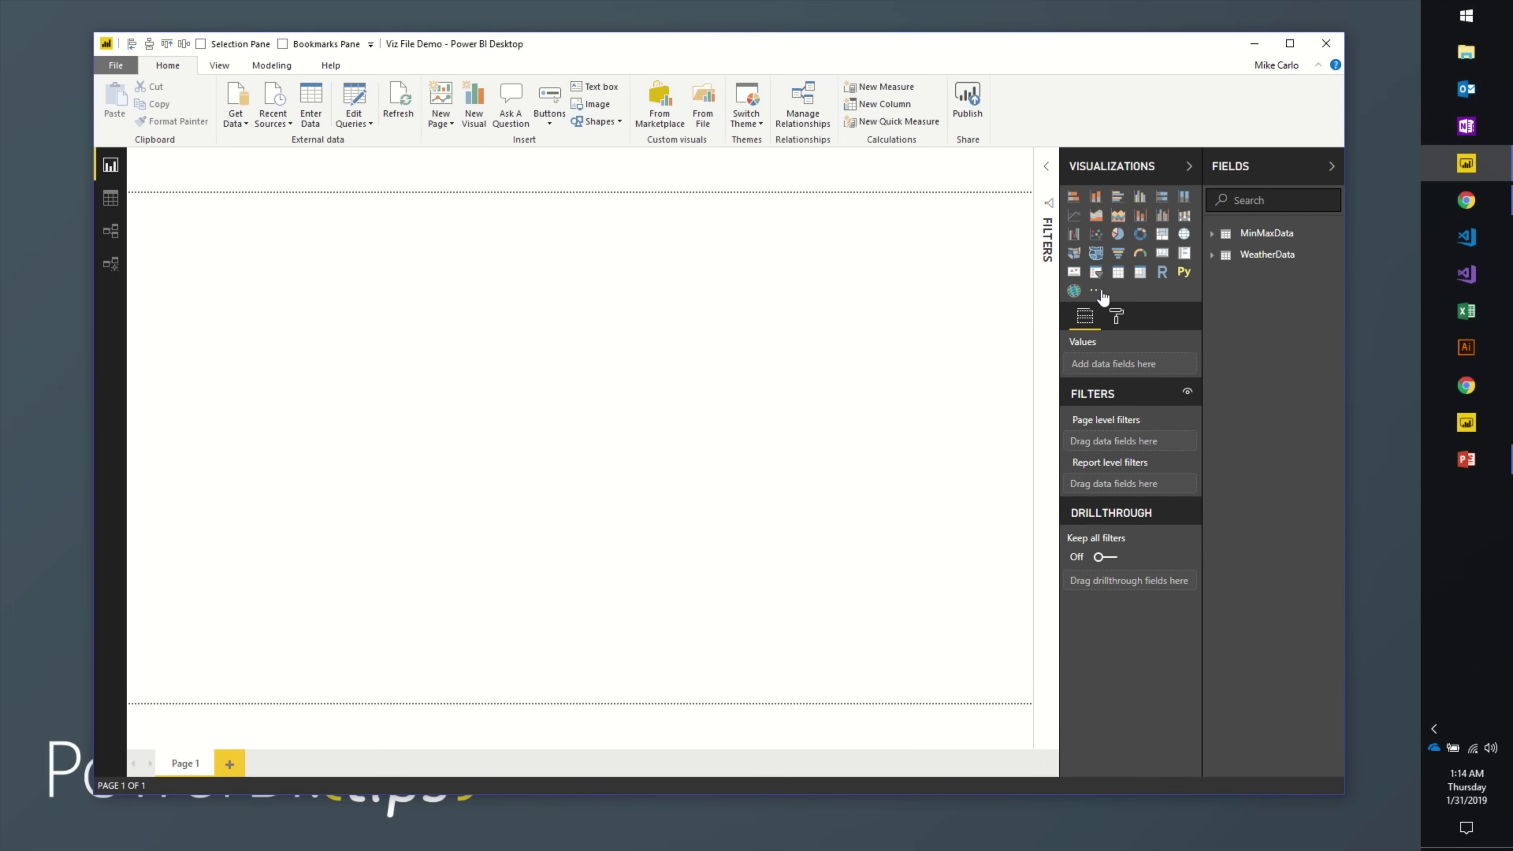
{"action": "left_click", "coordinate": [1101, 292]}
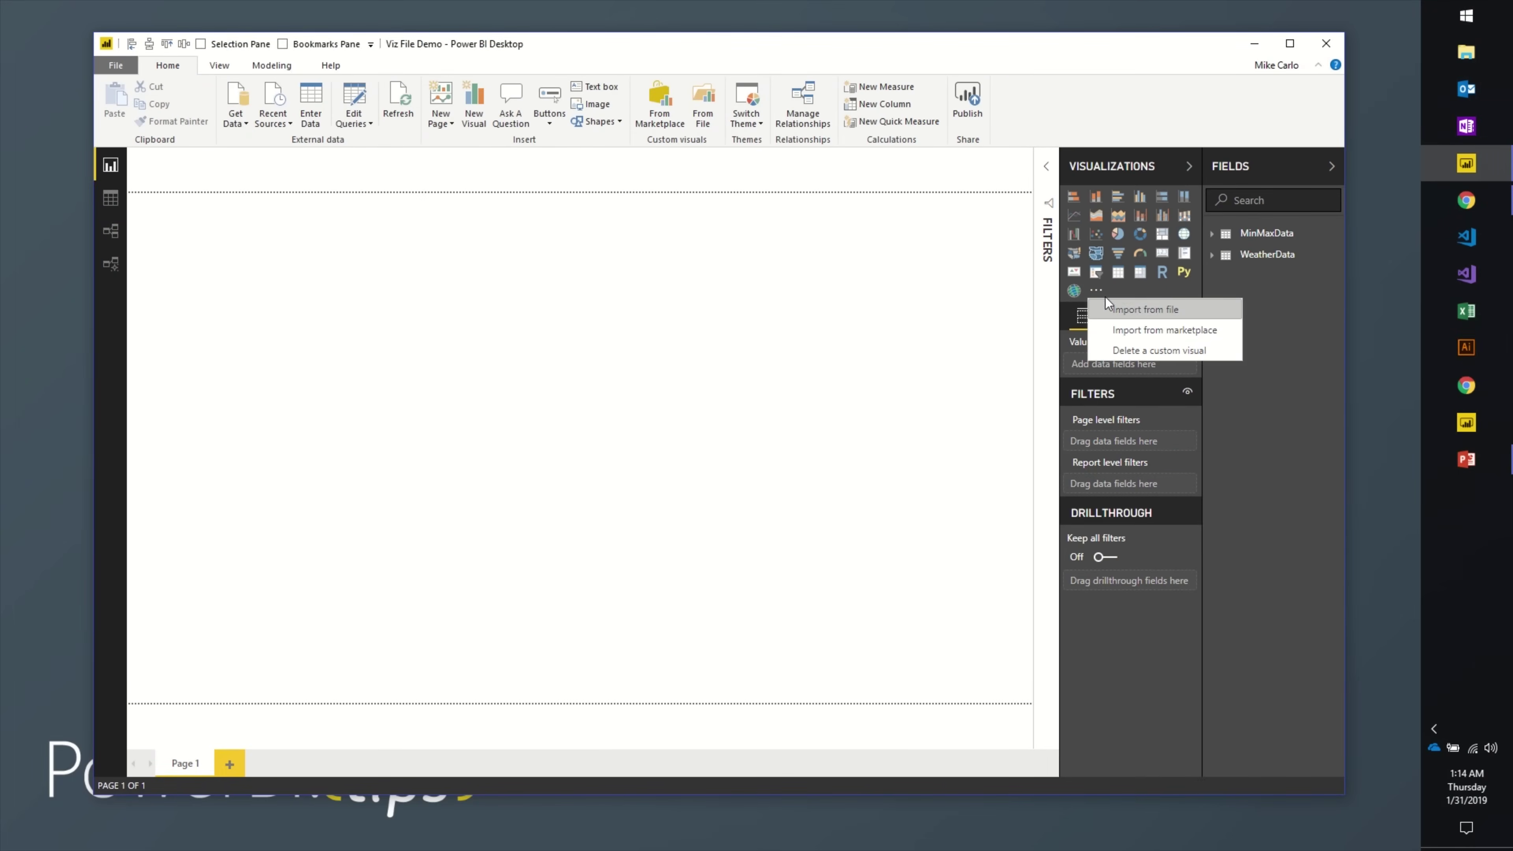
{"action": "left_click", "coordinate": [1131, 332]}
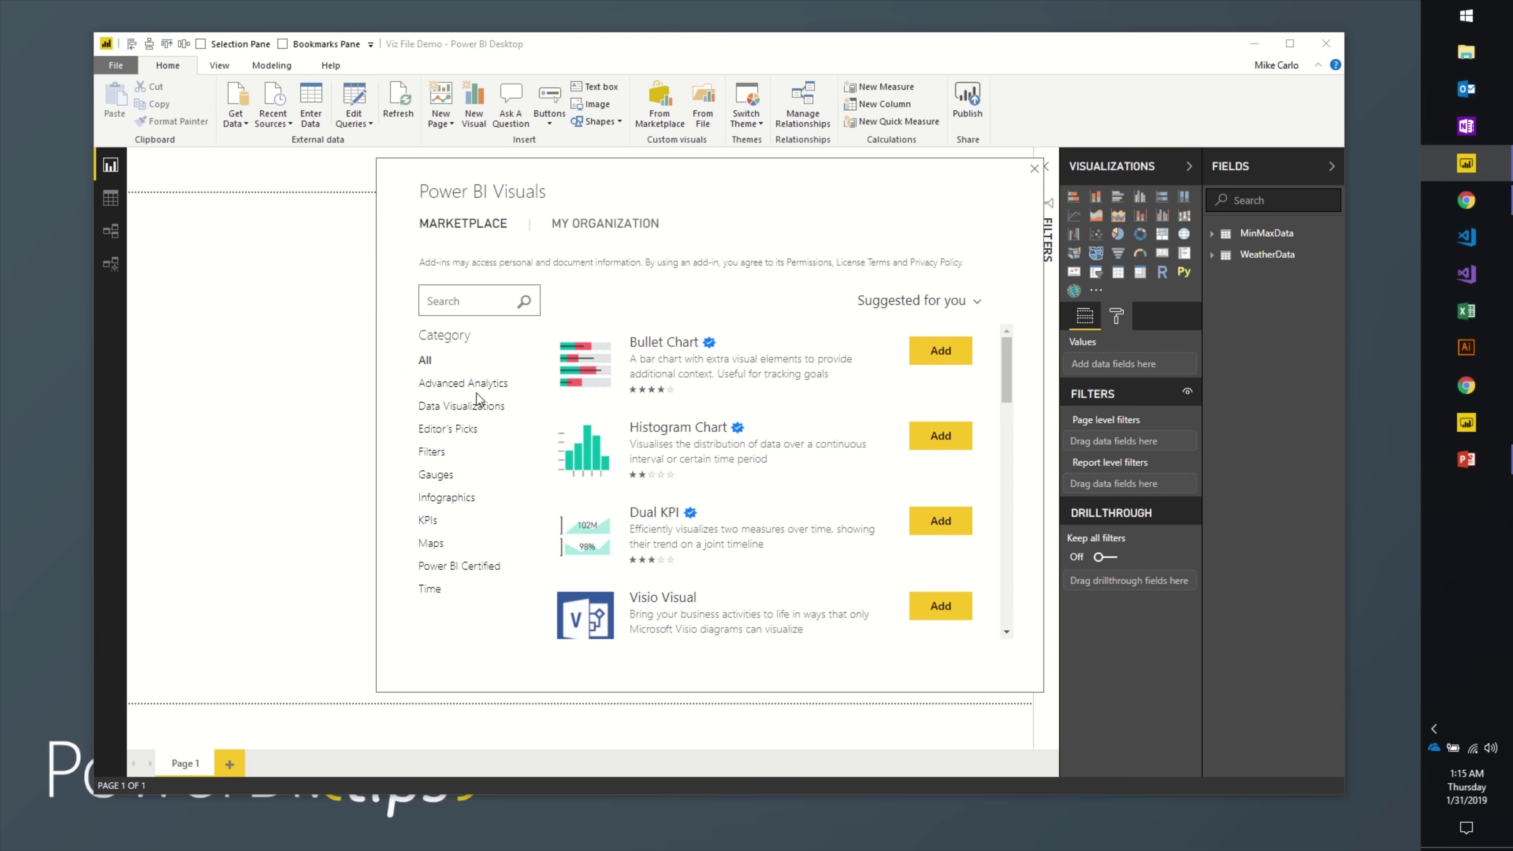
{"action": "left_click", "coordinate": [453, 429]}
{"action": "key", "text": "Escape"}
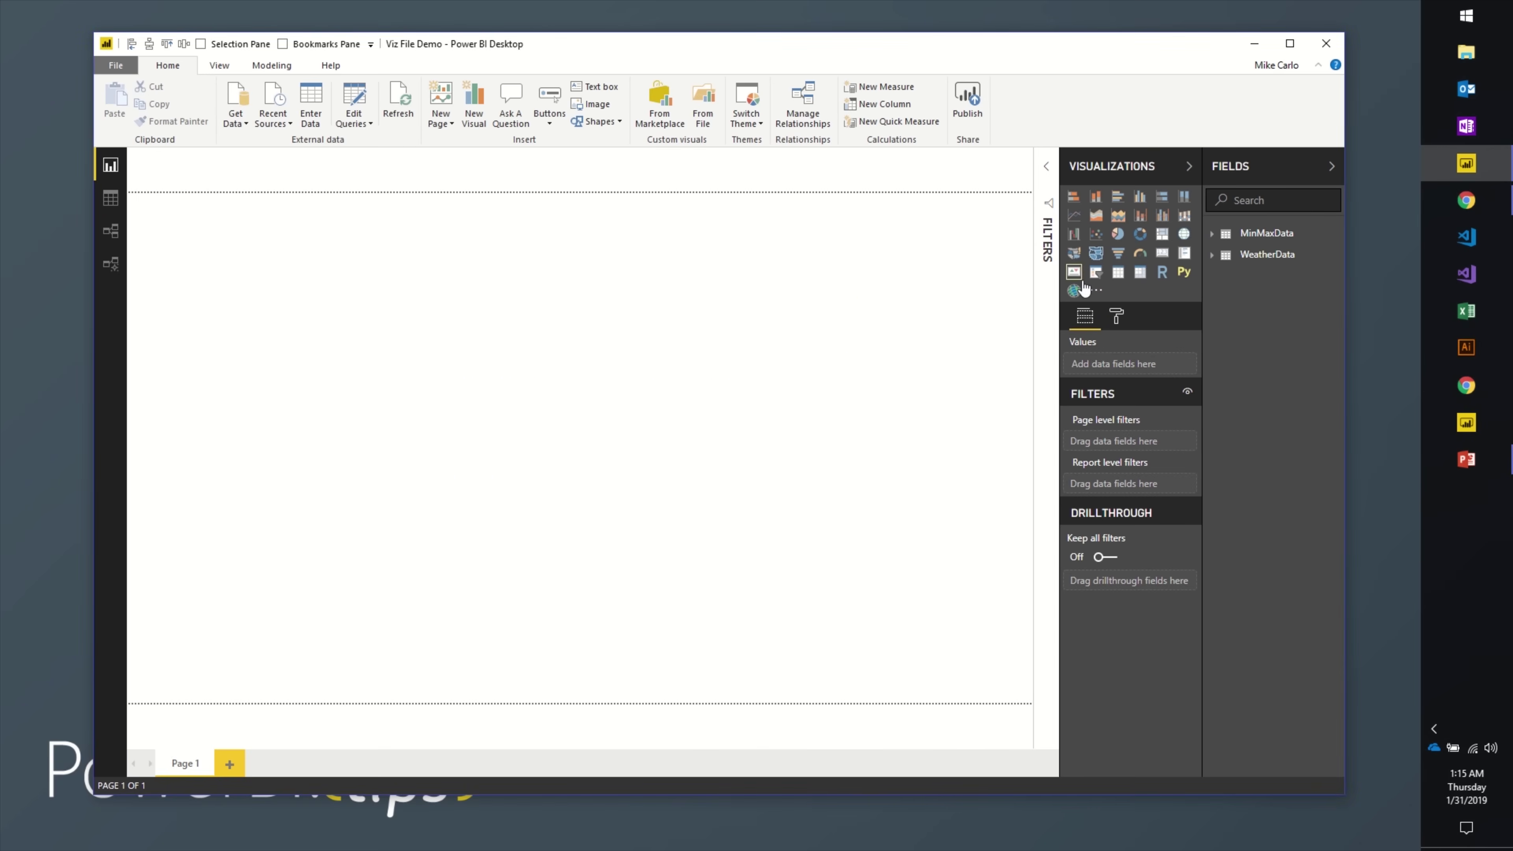
{"action": "left_click", "coordinate": [1096, 290]}
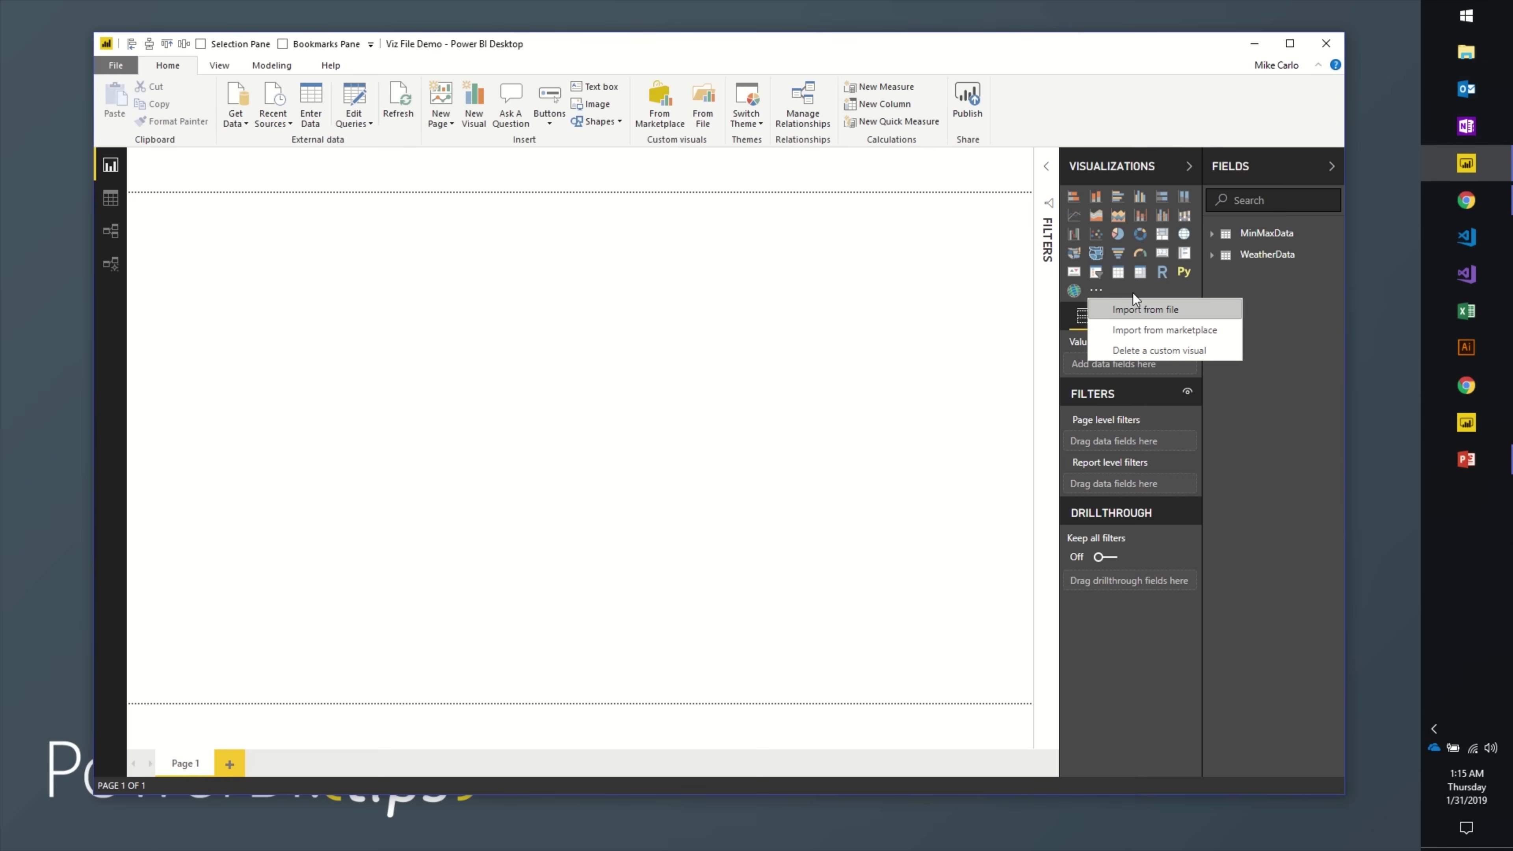
{"action": "left_click", "coordinate": [1282, 327]}
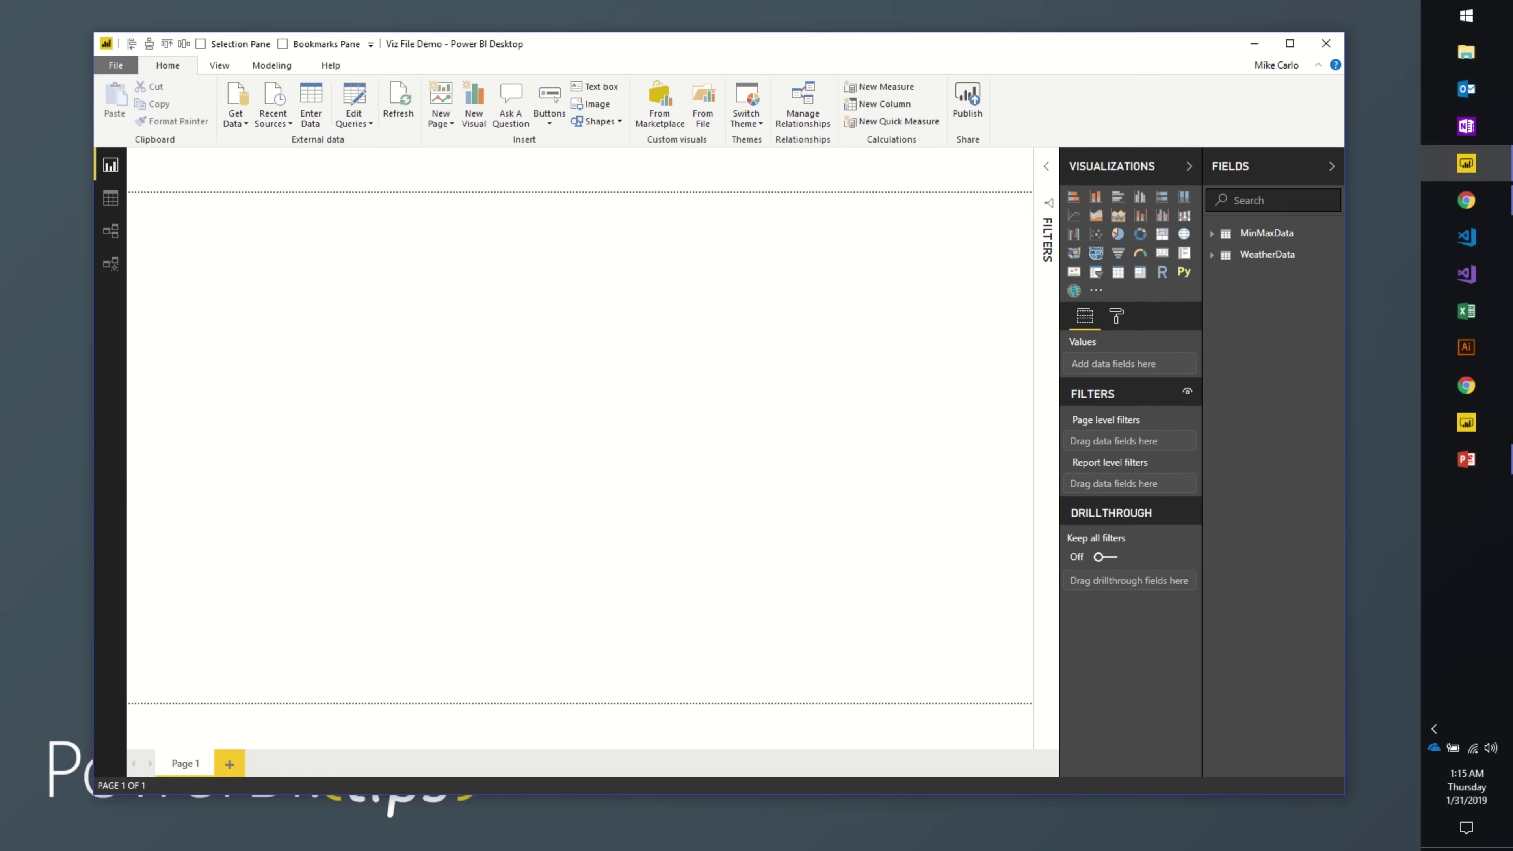
Step: Open a new Chrome window at gallery.powerbi.tips and maximize it
{"action": "left_click", "coordinate": [1467, 200]}
{"action": "left_click_drag", "start_coordinate": [734, 92], "coordinate": [895, 186]}
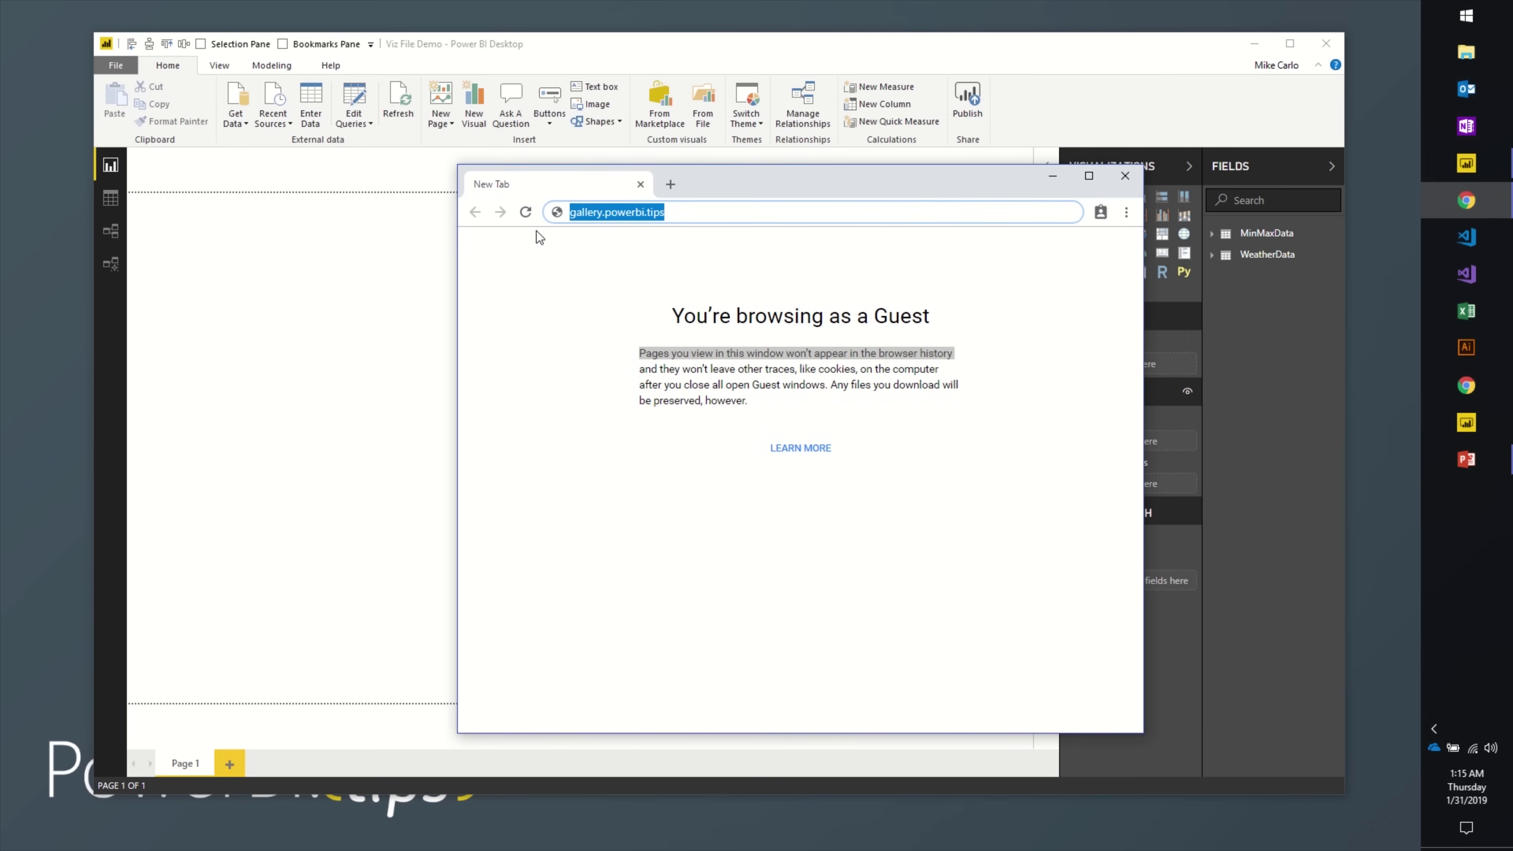
{"action": "left_click", "coordinate": [625, 212]}
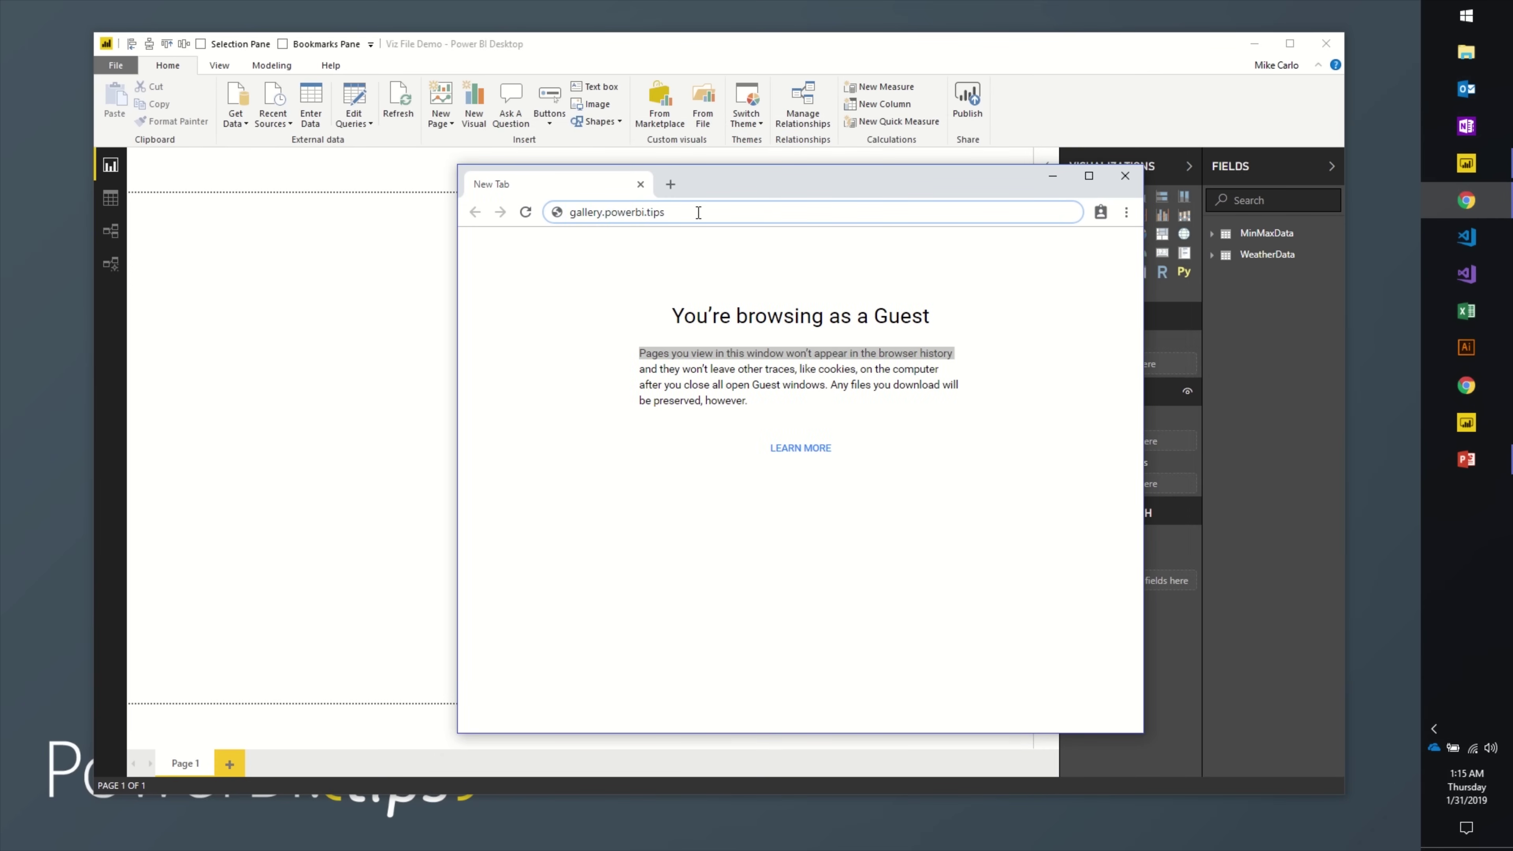
{"action": "key", "text": "Return"}
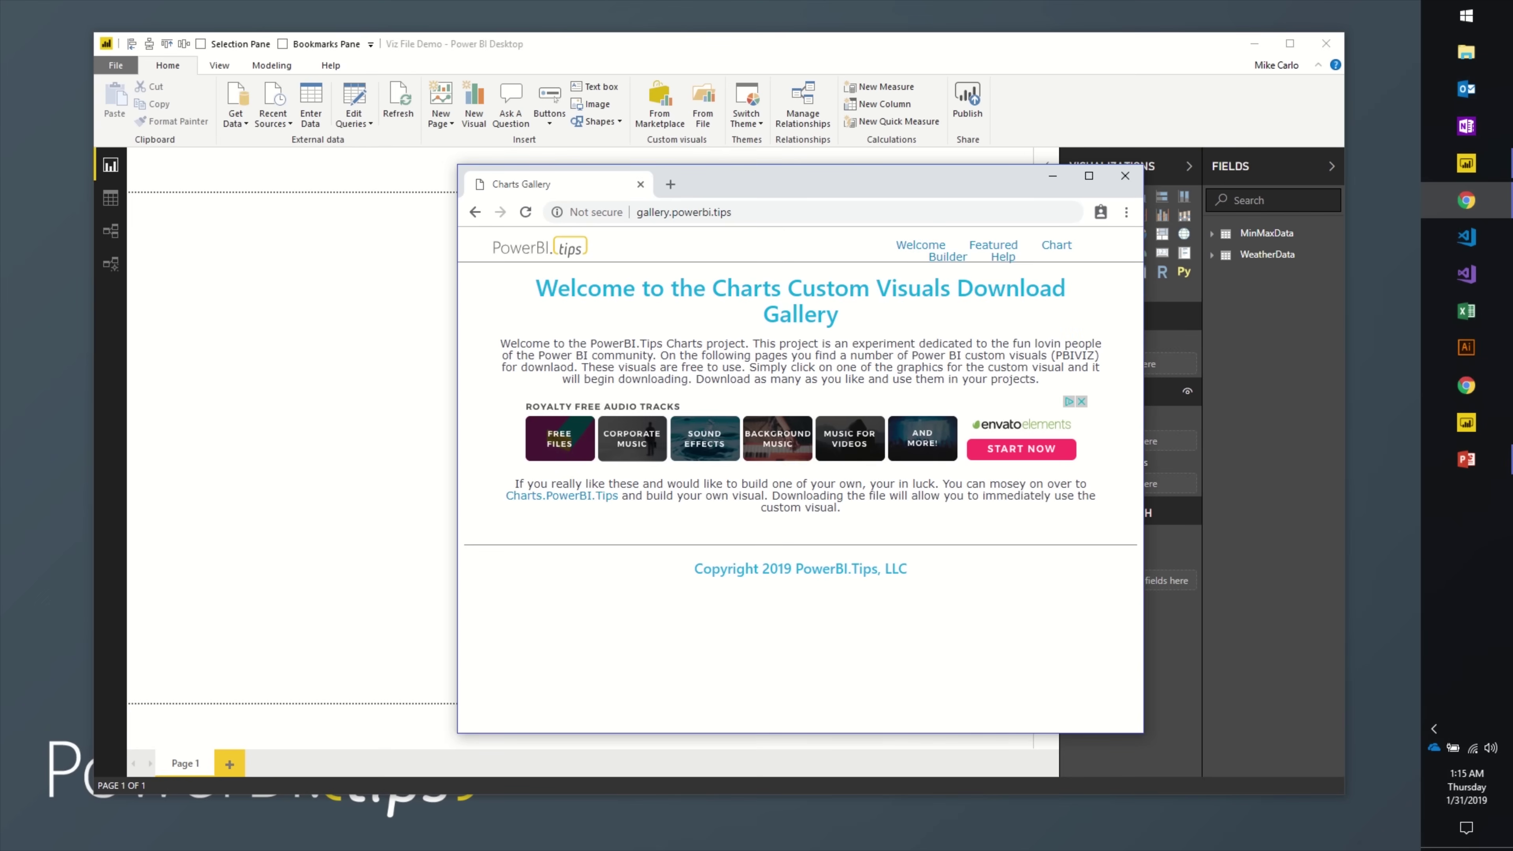
{"action": "left_click", "coordinate": [1089, 175]}
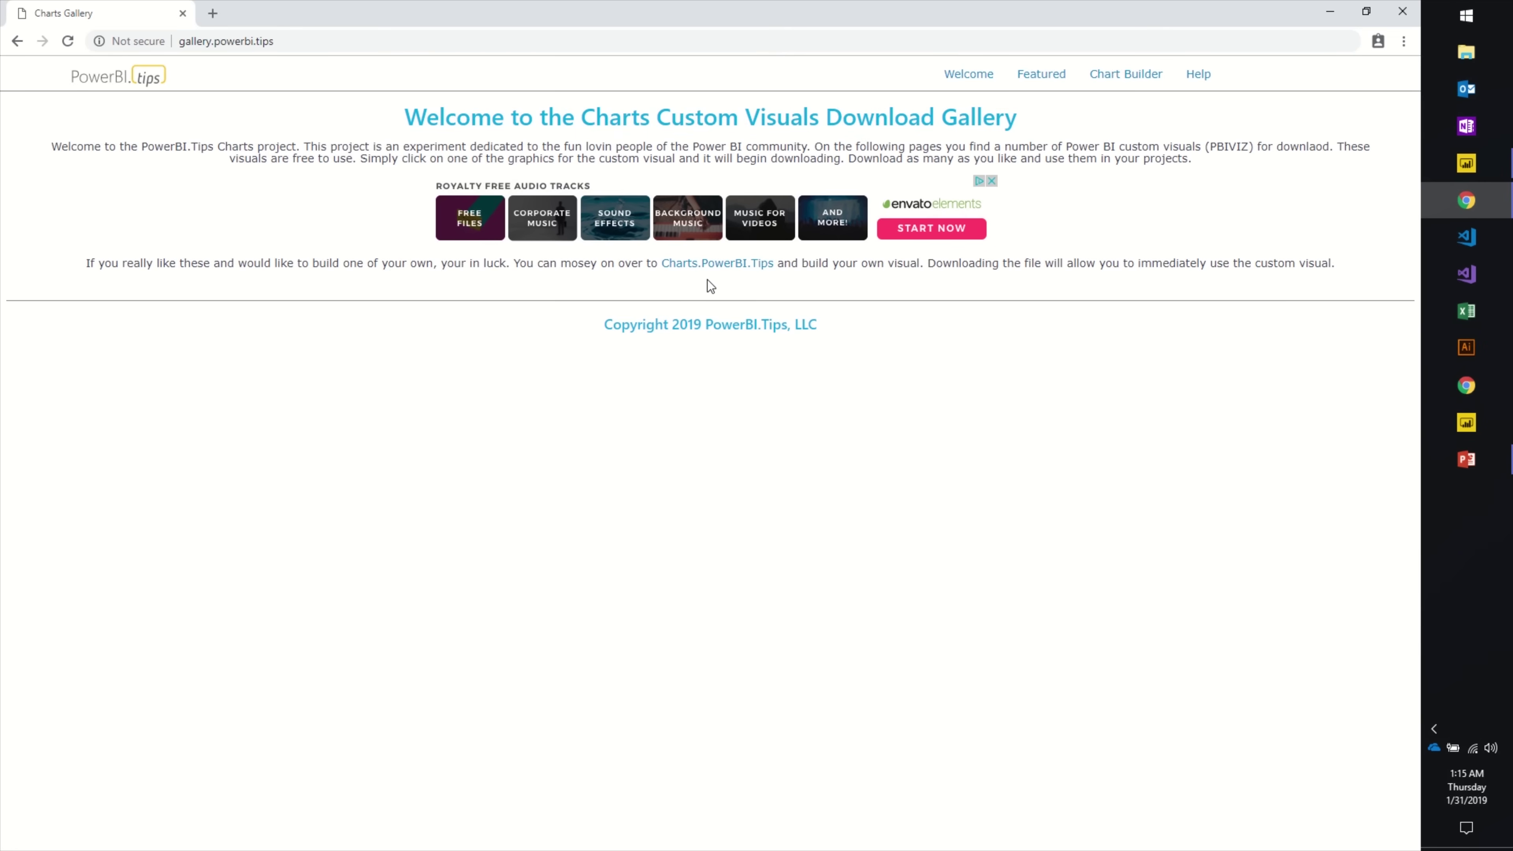
Step: Download the red heatmap .pbiviz from the Featured gallery page and minimize Chrome
{"action": "left_click", "coordinate": [1034, 83]}
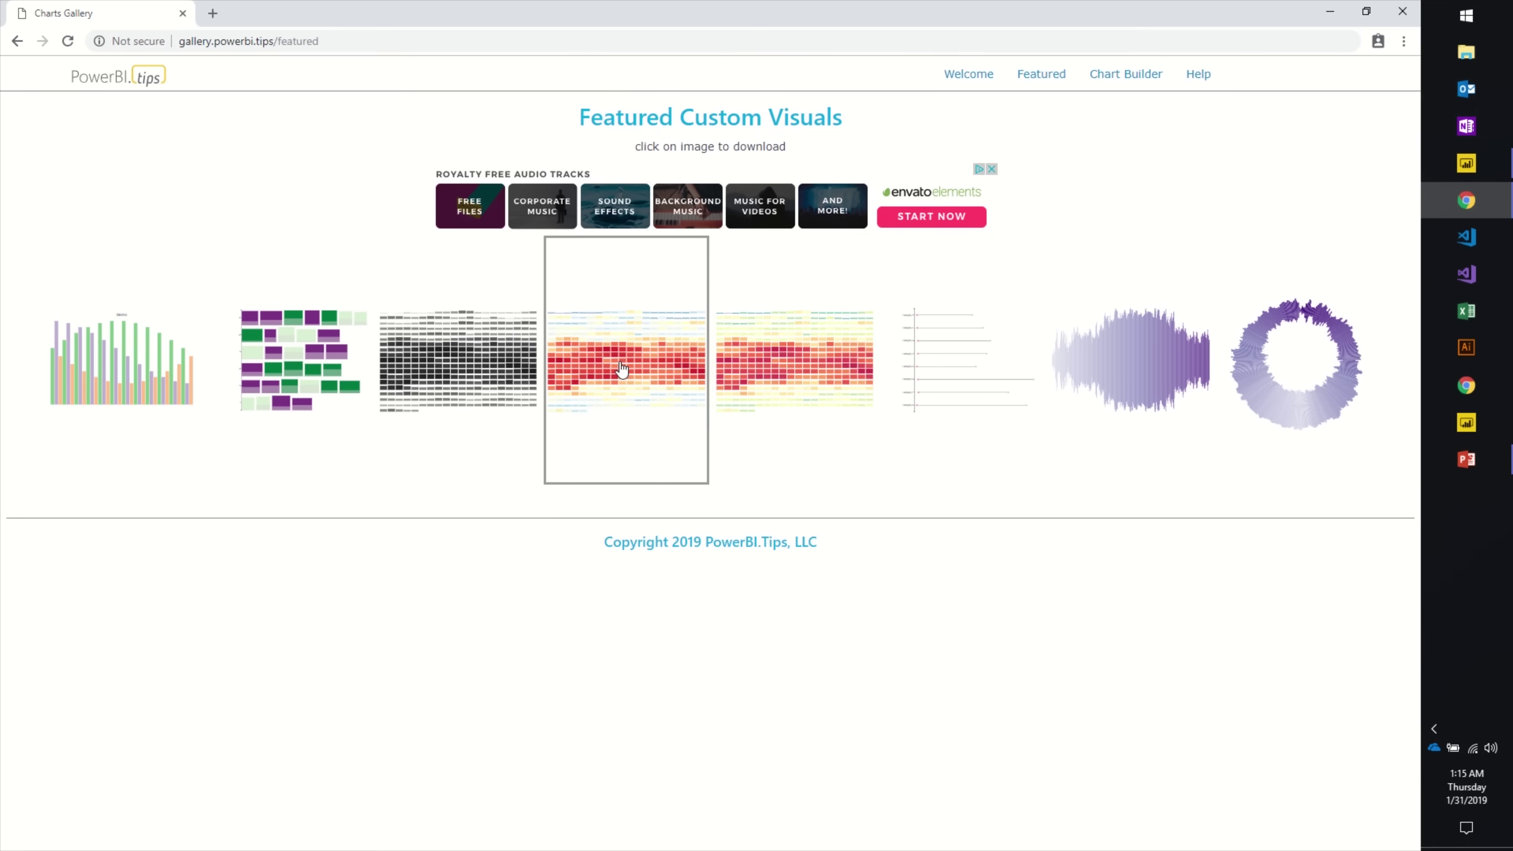
{"action": "left_click", "coordinate": [765, 386]}
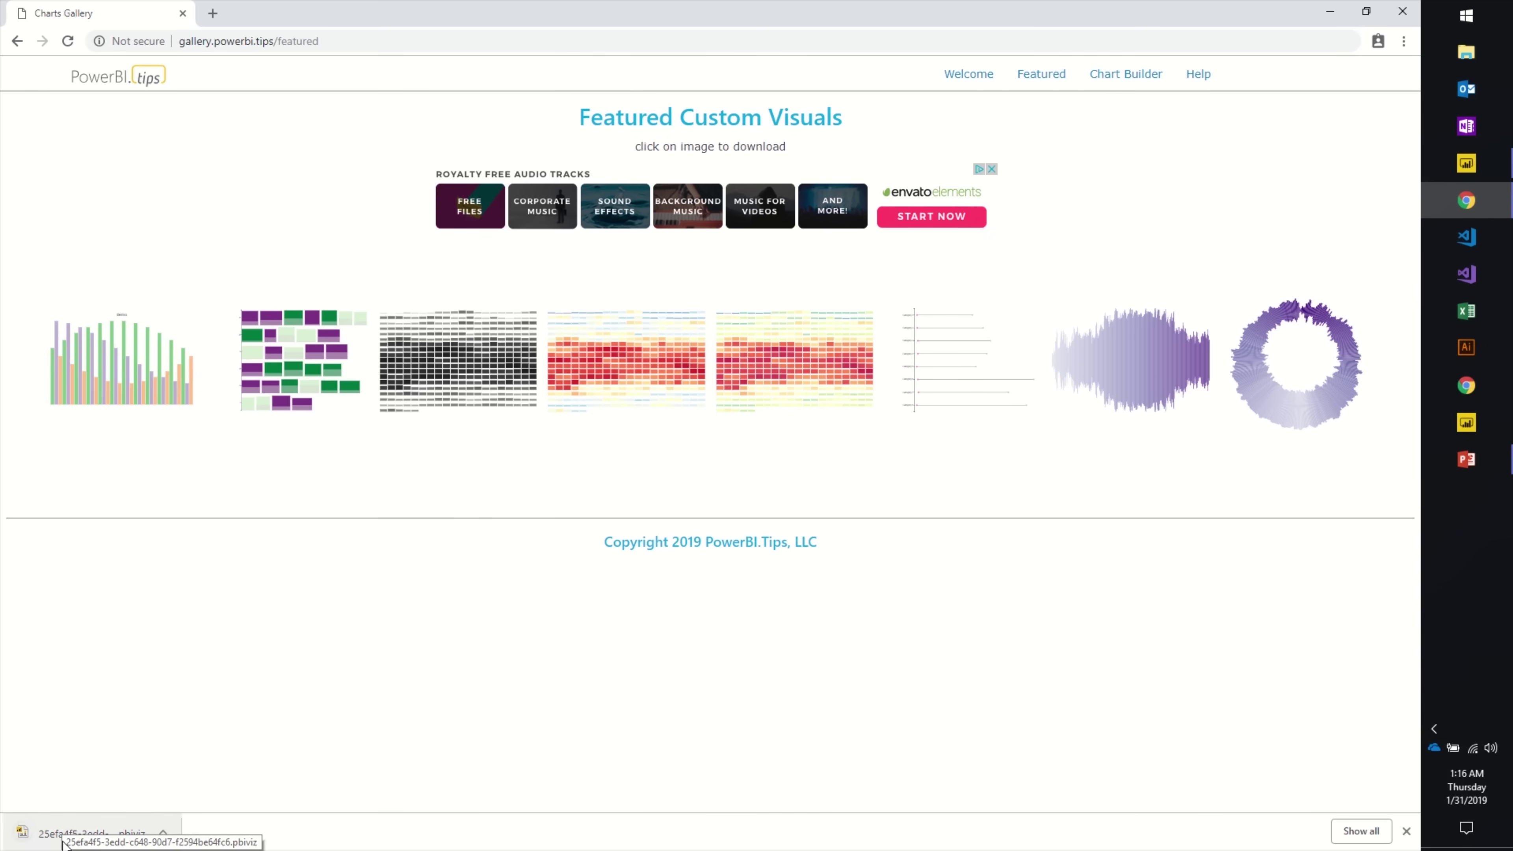
{"action": "left_click", "coordinate": [1329, 11]}
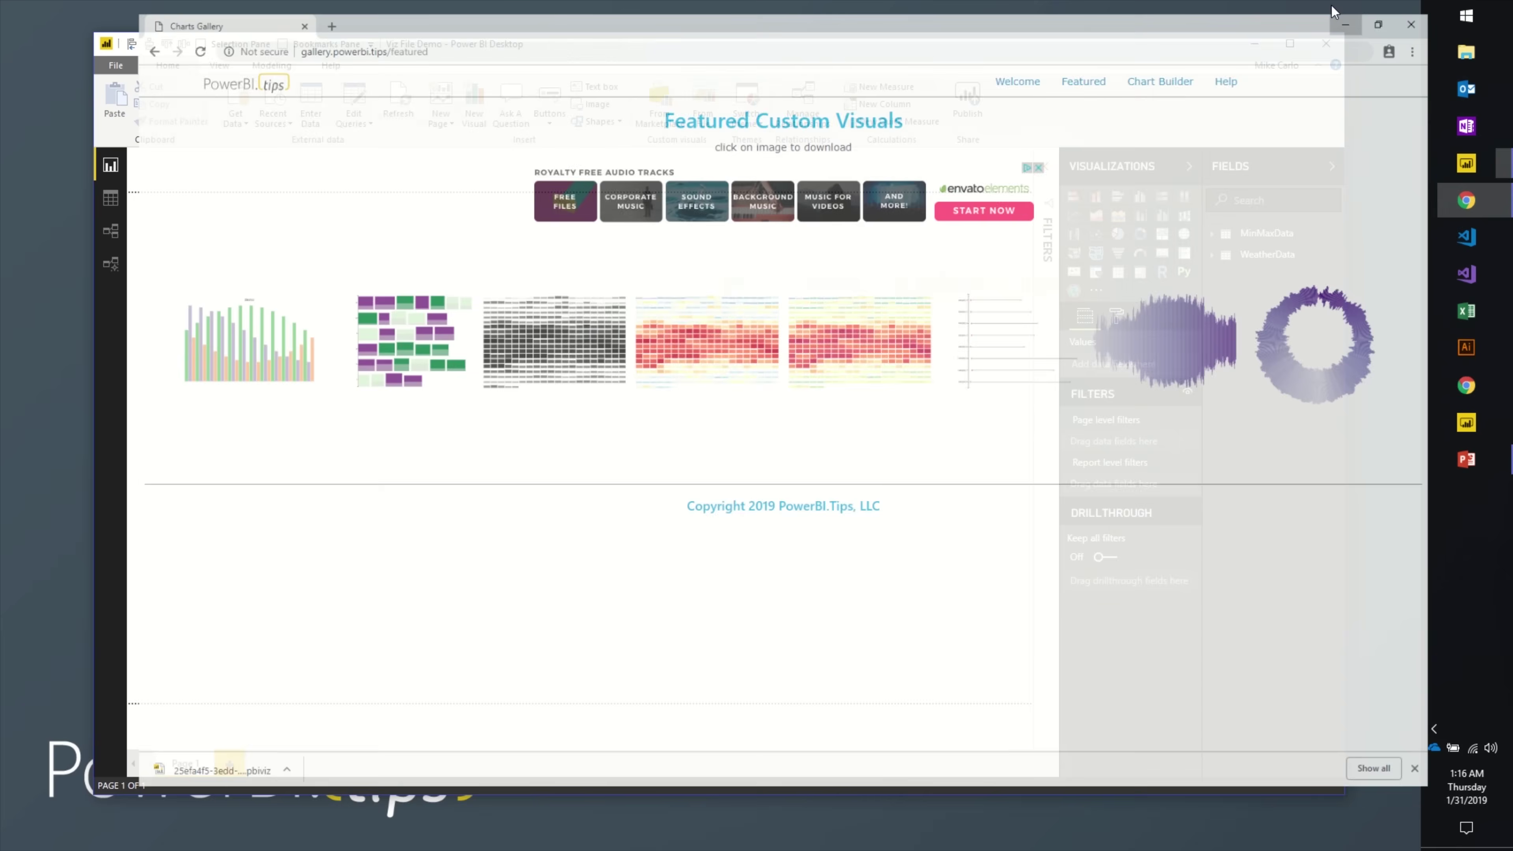
Step: Import the Intensity Chart (Red Green Variant) .pbiviz from Downloads and add an empty one to the page
{"action": "left_click", "coordinate": [1096, 292]}
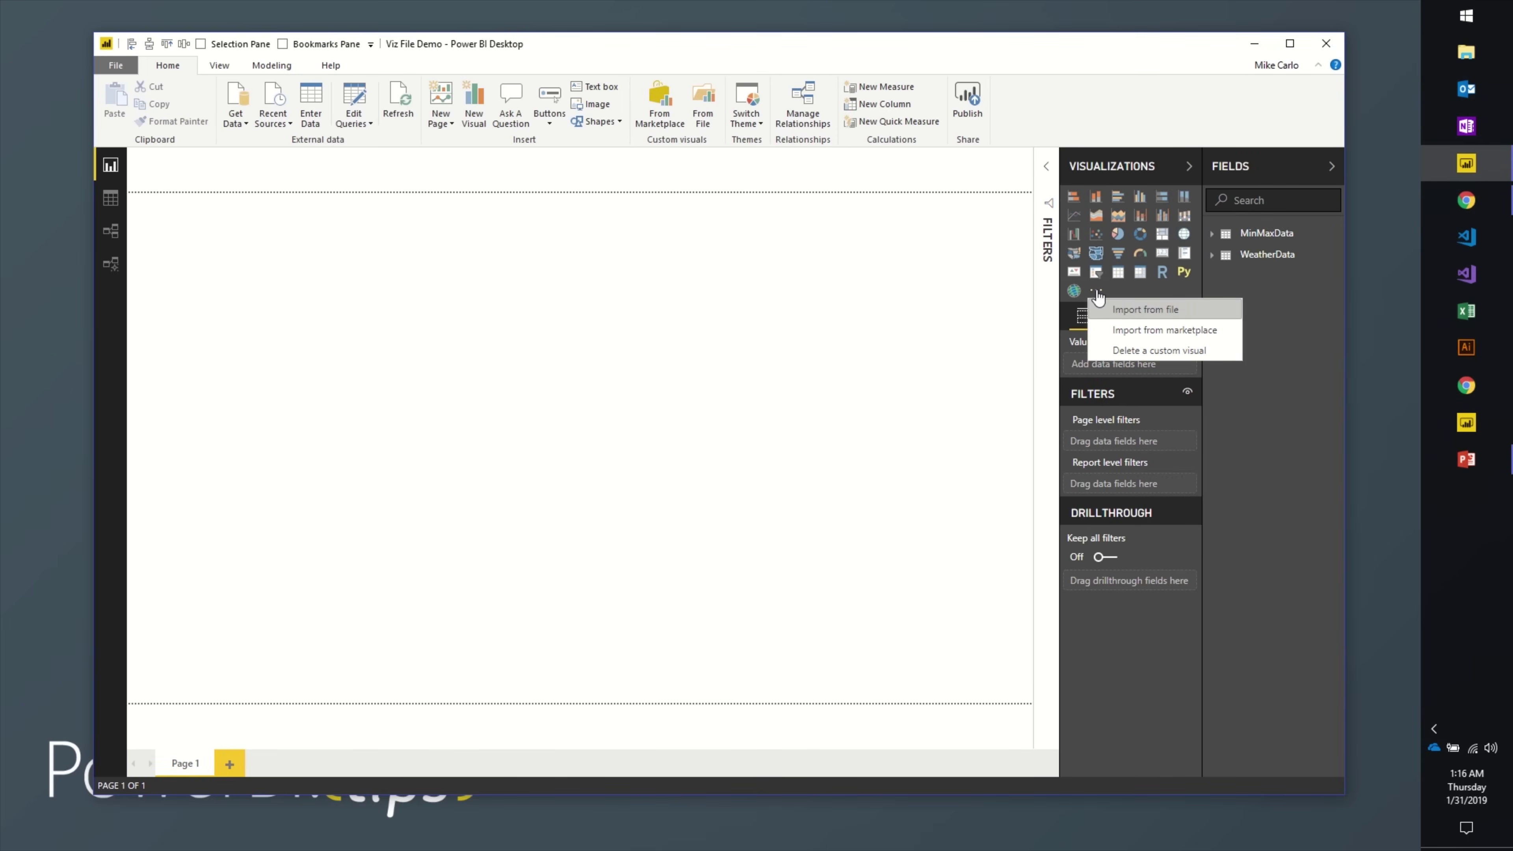
{"action": "left_click", "coordinate": [1139, 310]}
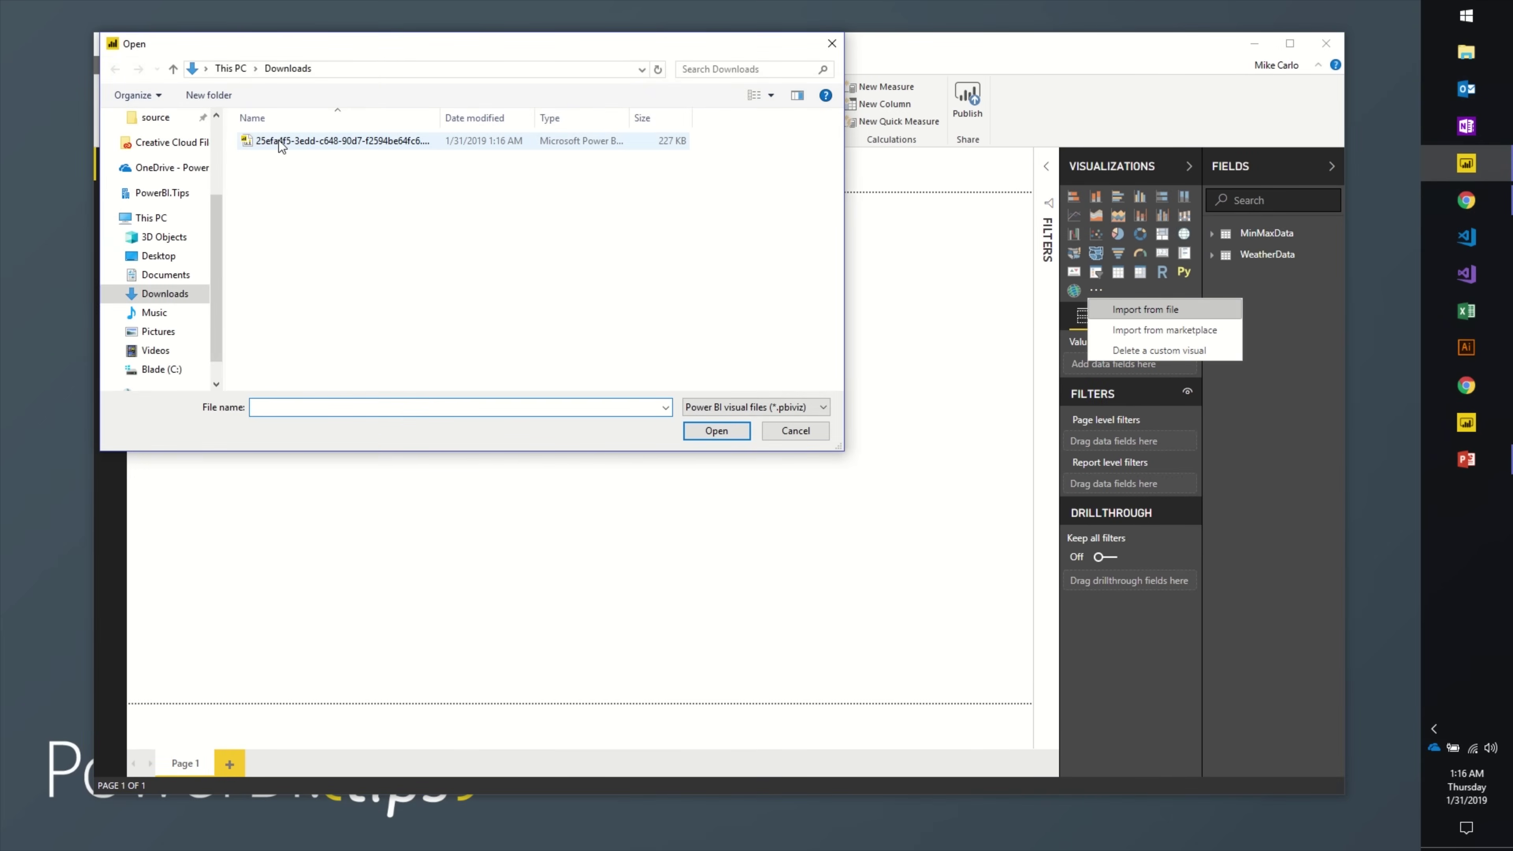
{"action": "left_click", "coordinate": [278, 141]}
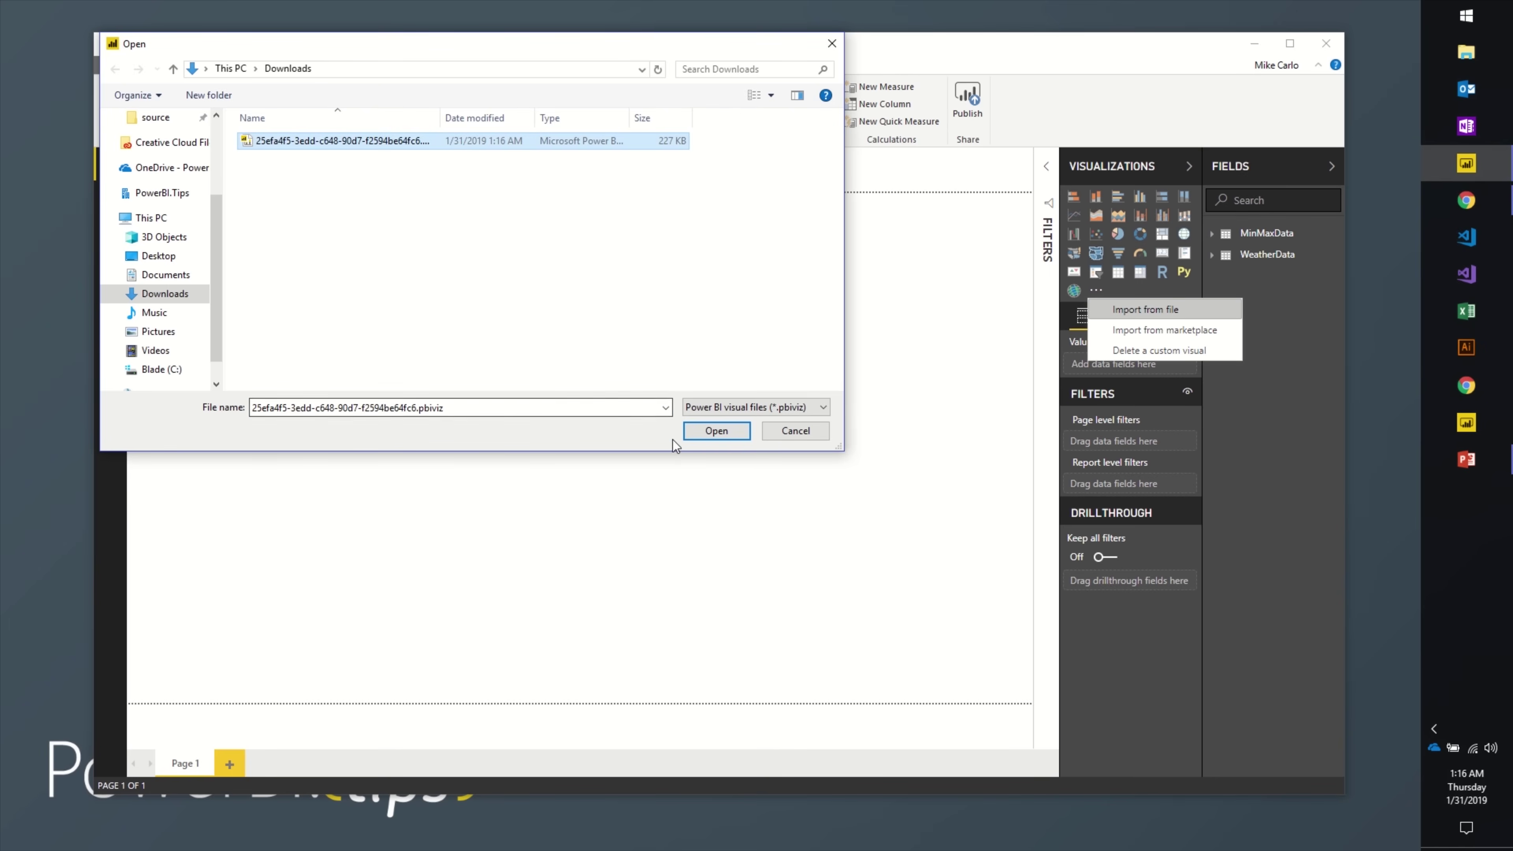
{"action": "left_click", "coordinate": [711, 432]}
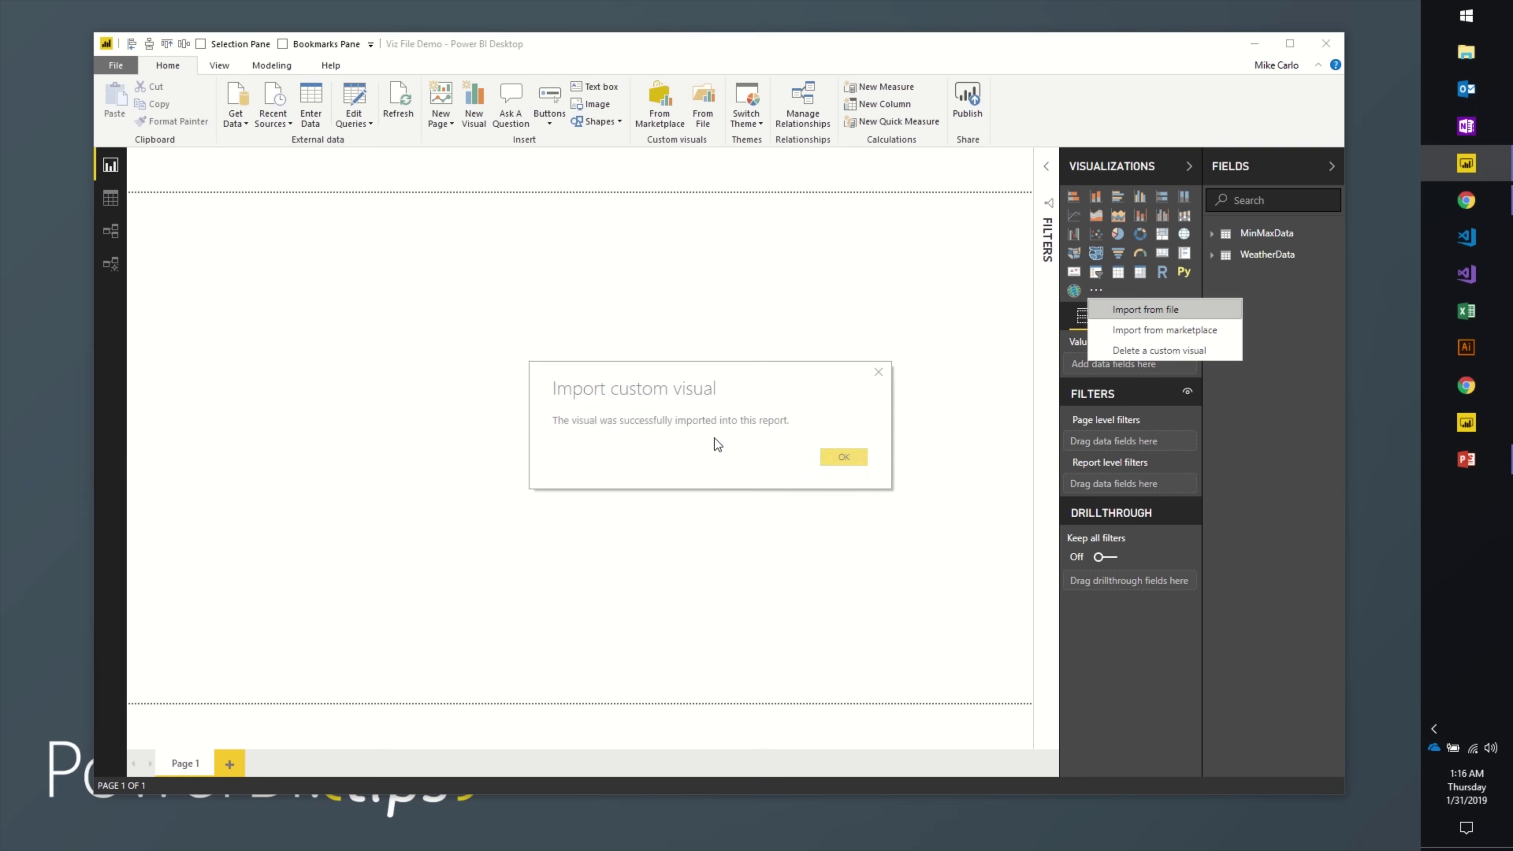
{"action": "left_click", "coordinate": [851, 457]}
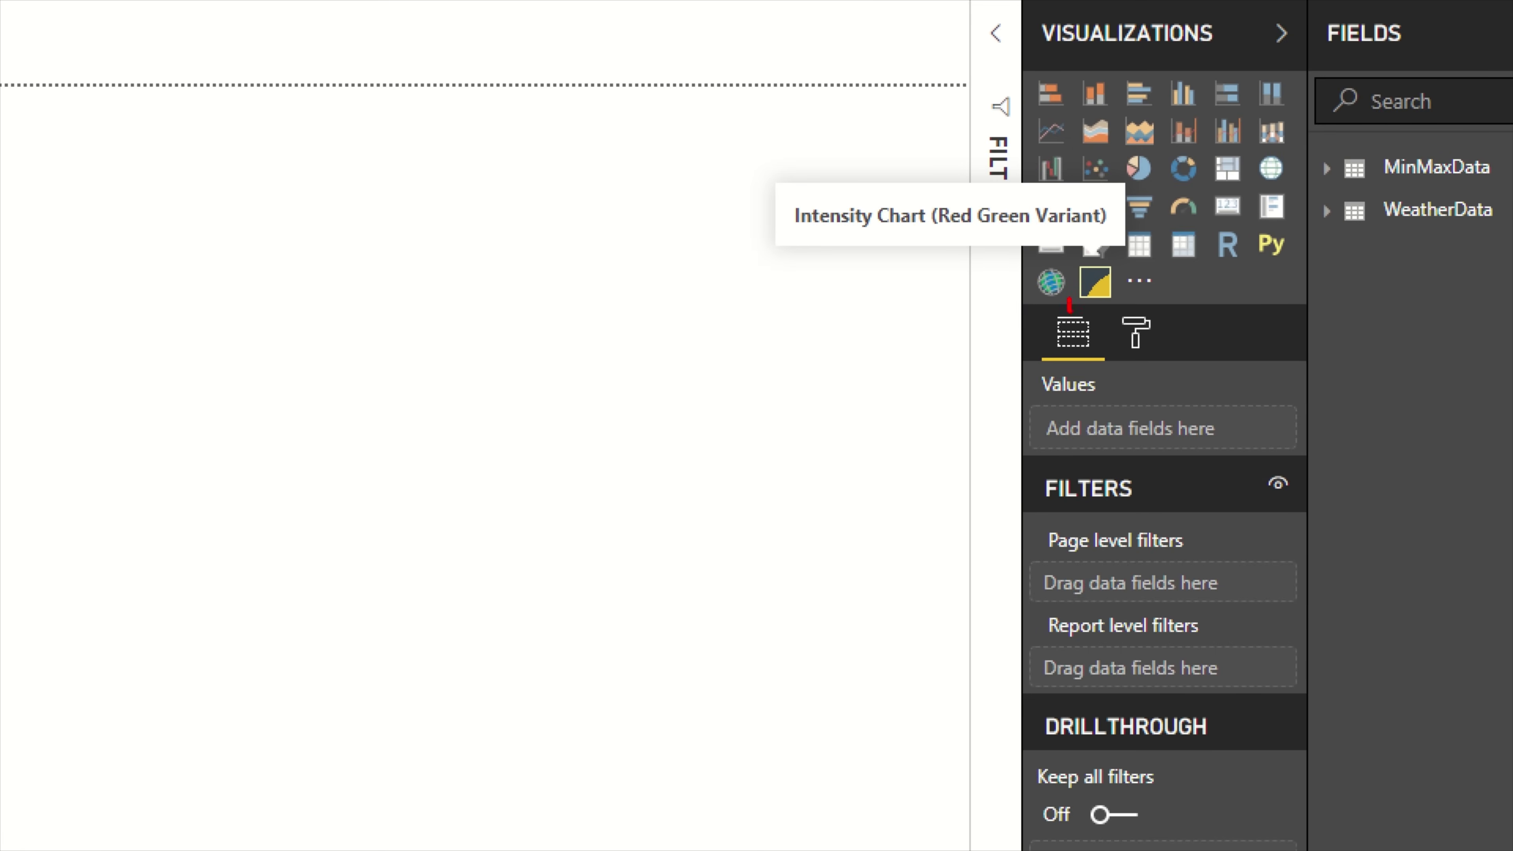
{"action": "left_click_drag", "start_coordinate": [1069, 310], "coordinate": [1131, 312]}
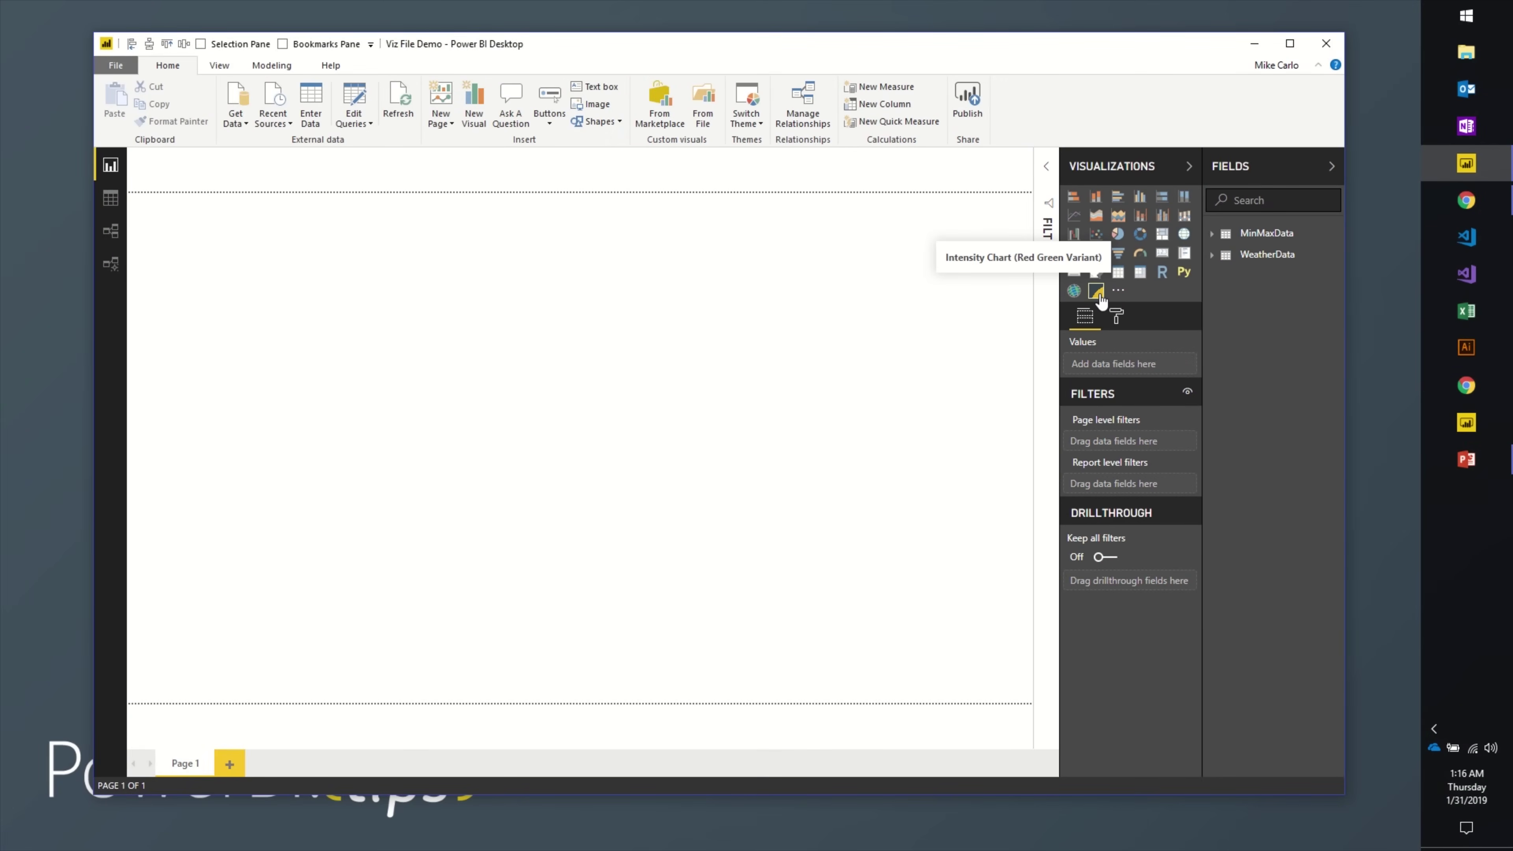
{"action": "left_click", "coordinate": [1096, 291]}
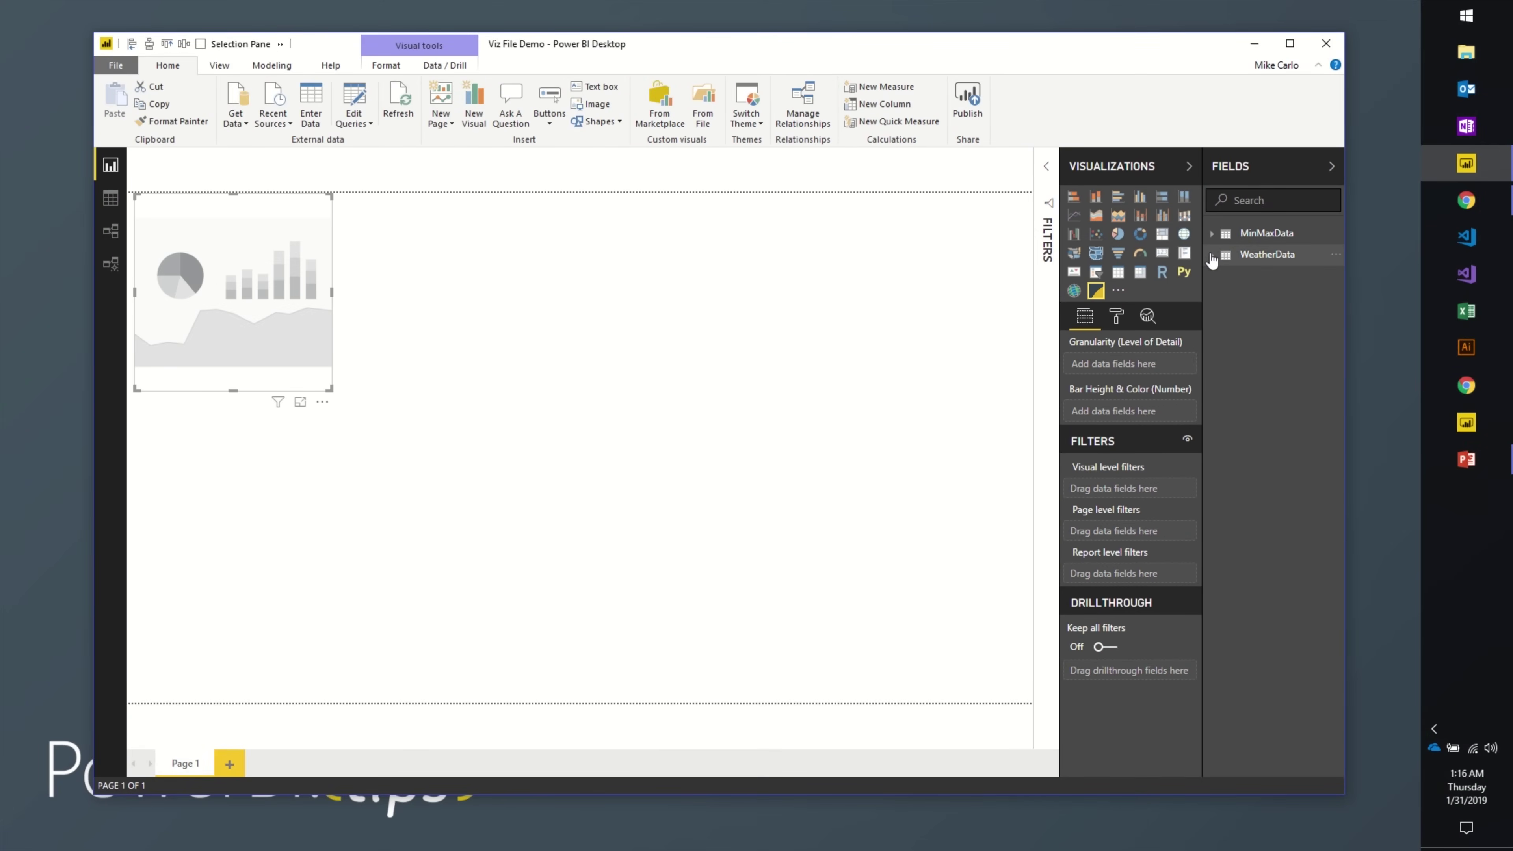
Step: Center the Intensity Chart, bind DATE to Granularity and TAVG to Bar Height & Color, then enlarge it
{"action": "left_click", "coordinate": [1213, 256]}
{"action": "left_click_drag", "start_coordinate": [245, 208], "coordinate": [602, 286]}
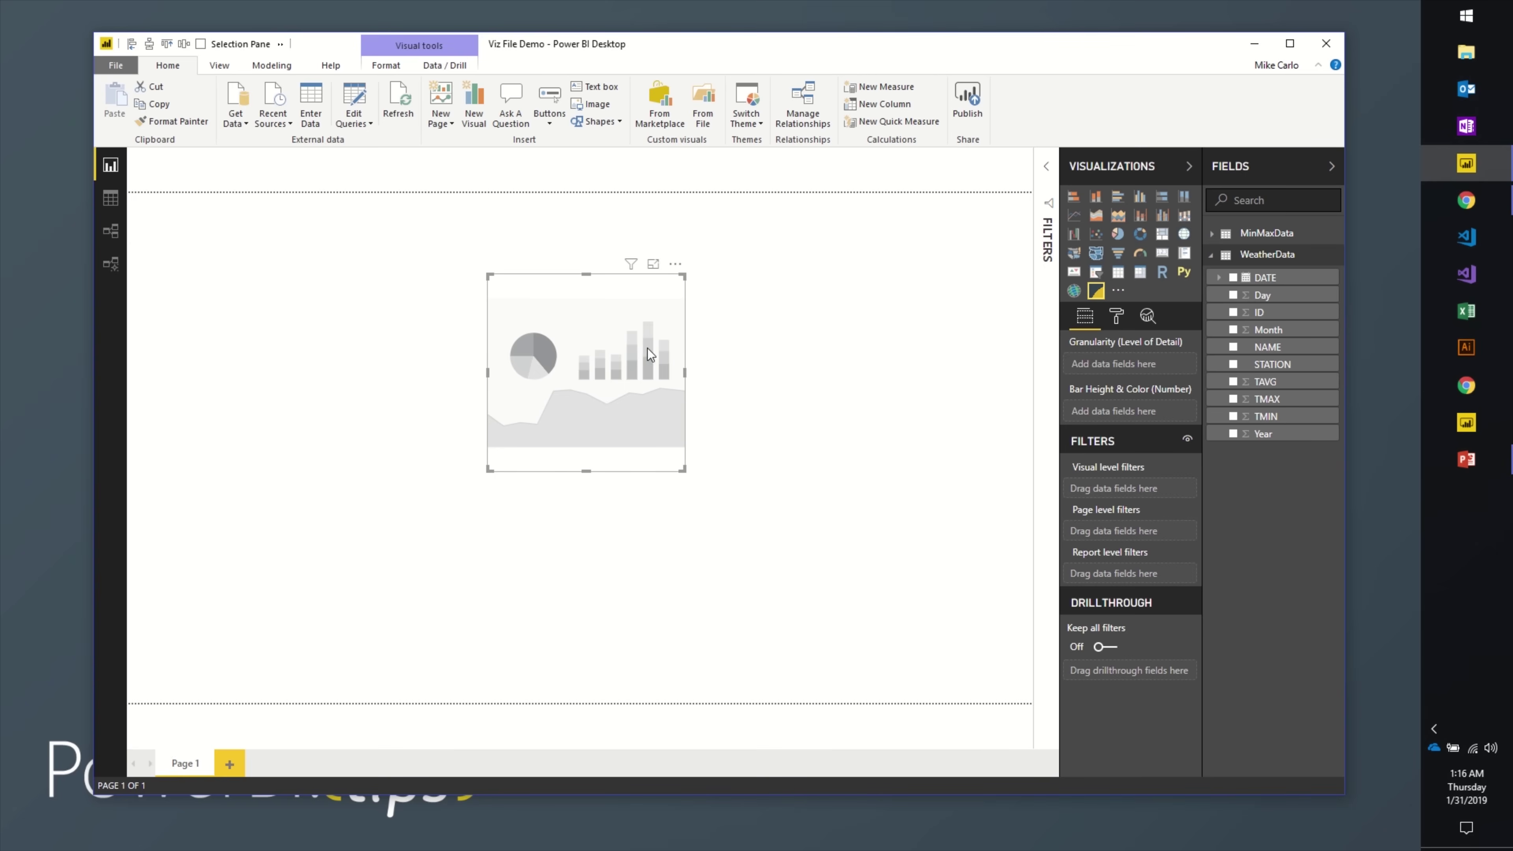
{"action": "left_click_drag", "start_coordinate": [1281, 279], "coordinate": [1154, 371]}
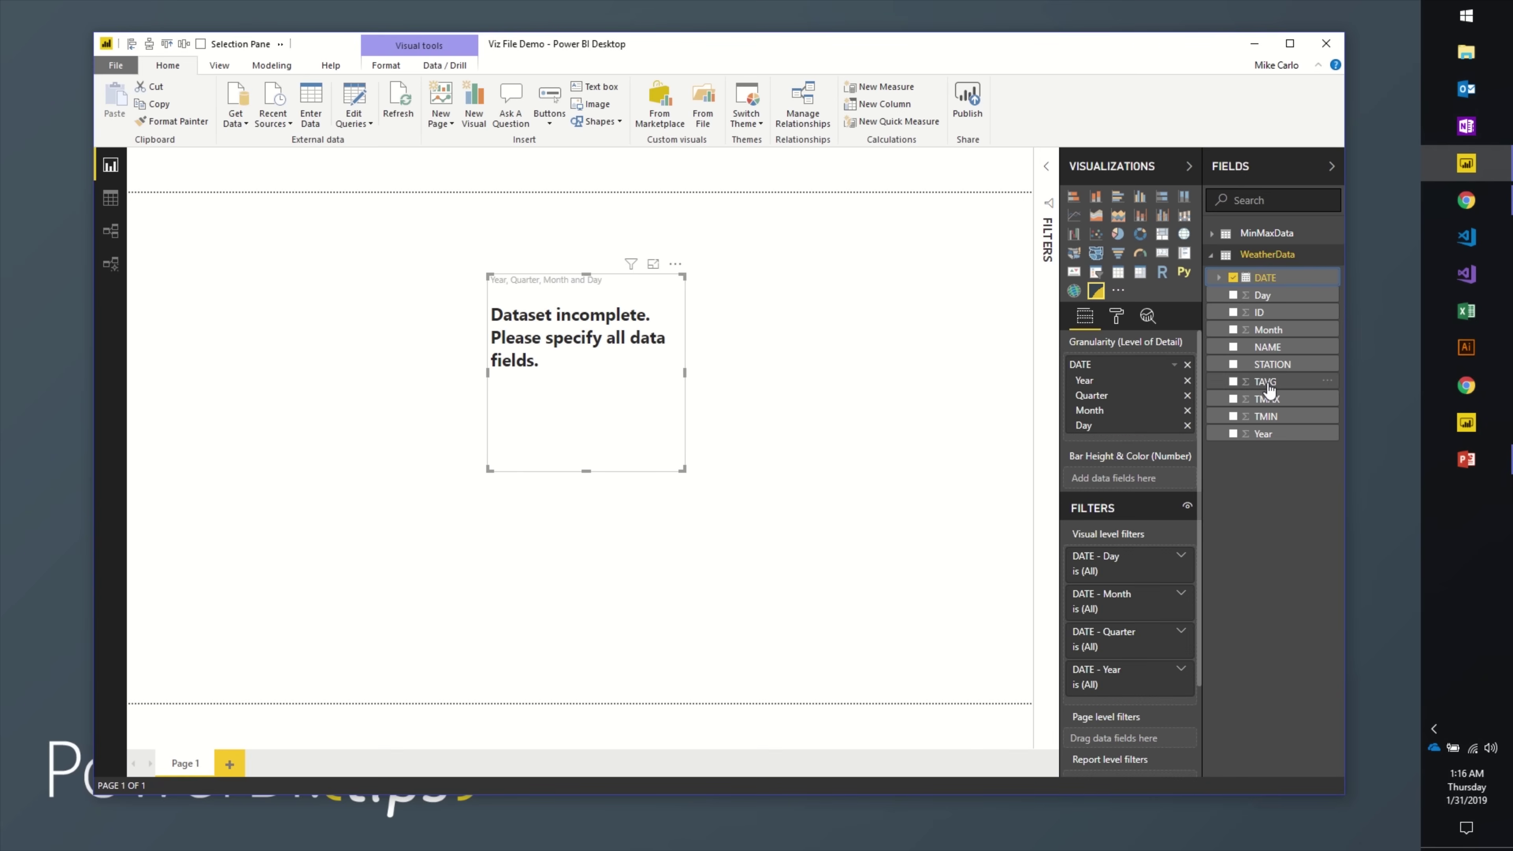
{"action": "left_click_drag", "start_coordinate": [1269, 389], "coordinate": [1156, 479]}
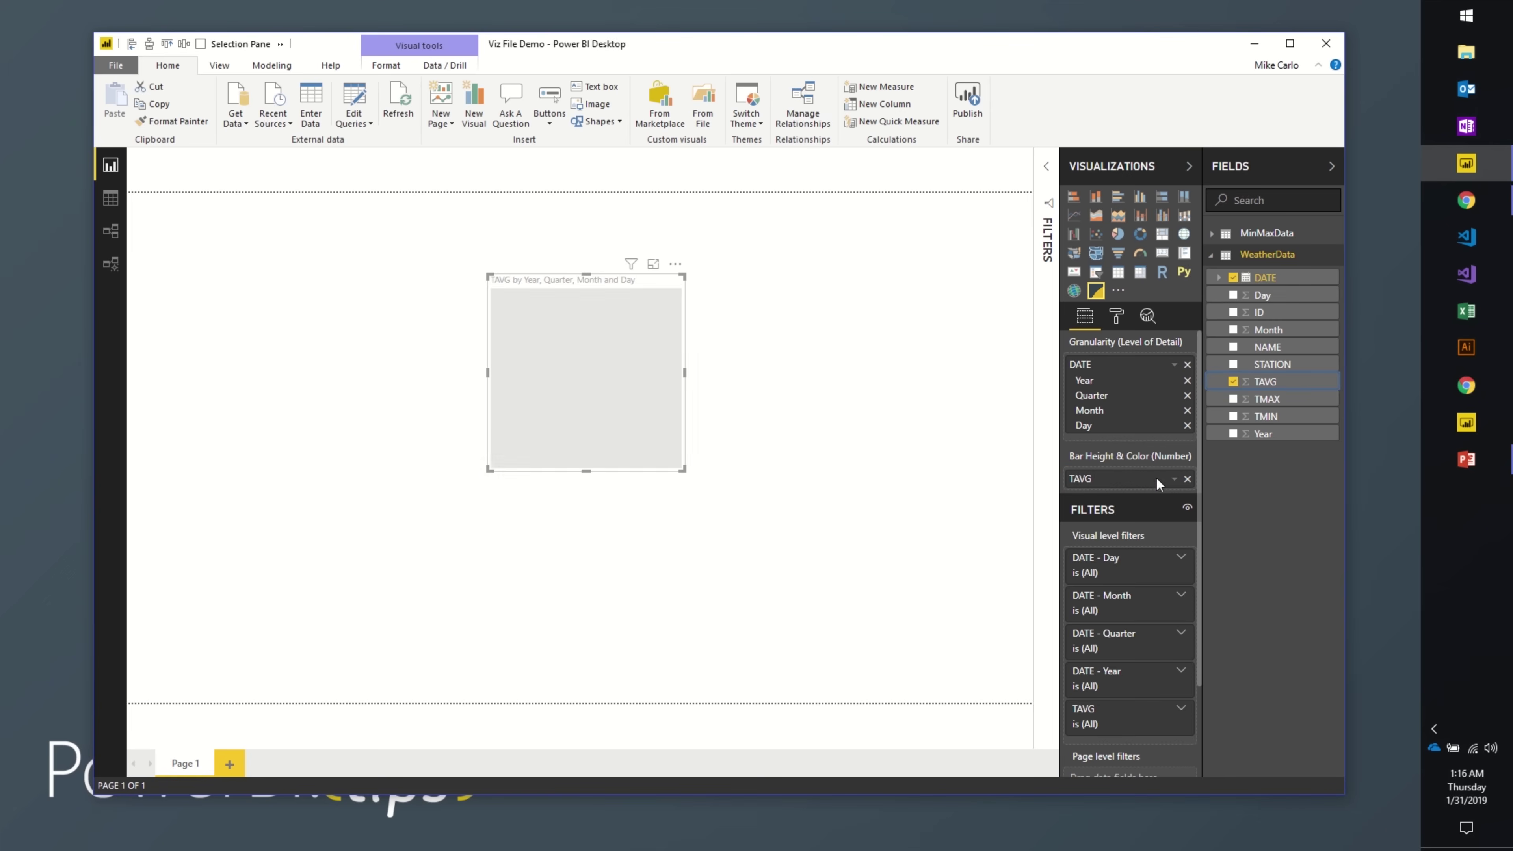
{"action": "left_click_drag", "start_coordinate": [683, 471], "coordinate": [1010, 658]}
{"action": "left_click", "coordinate": [1010, 658]}
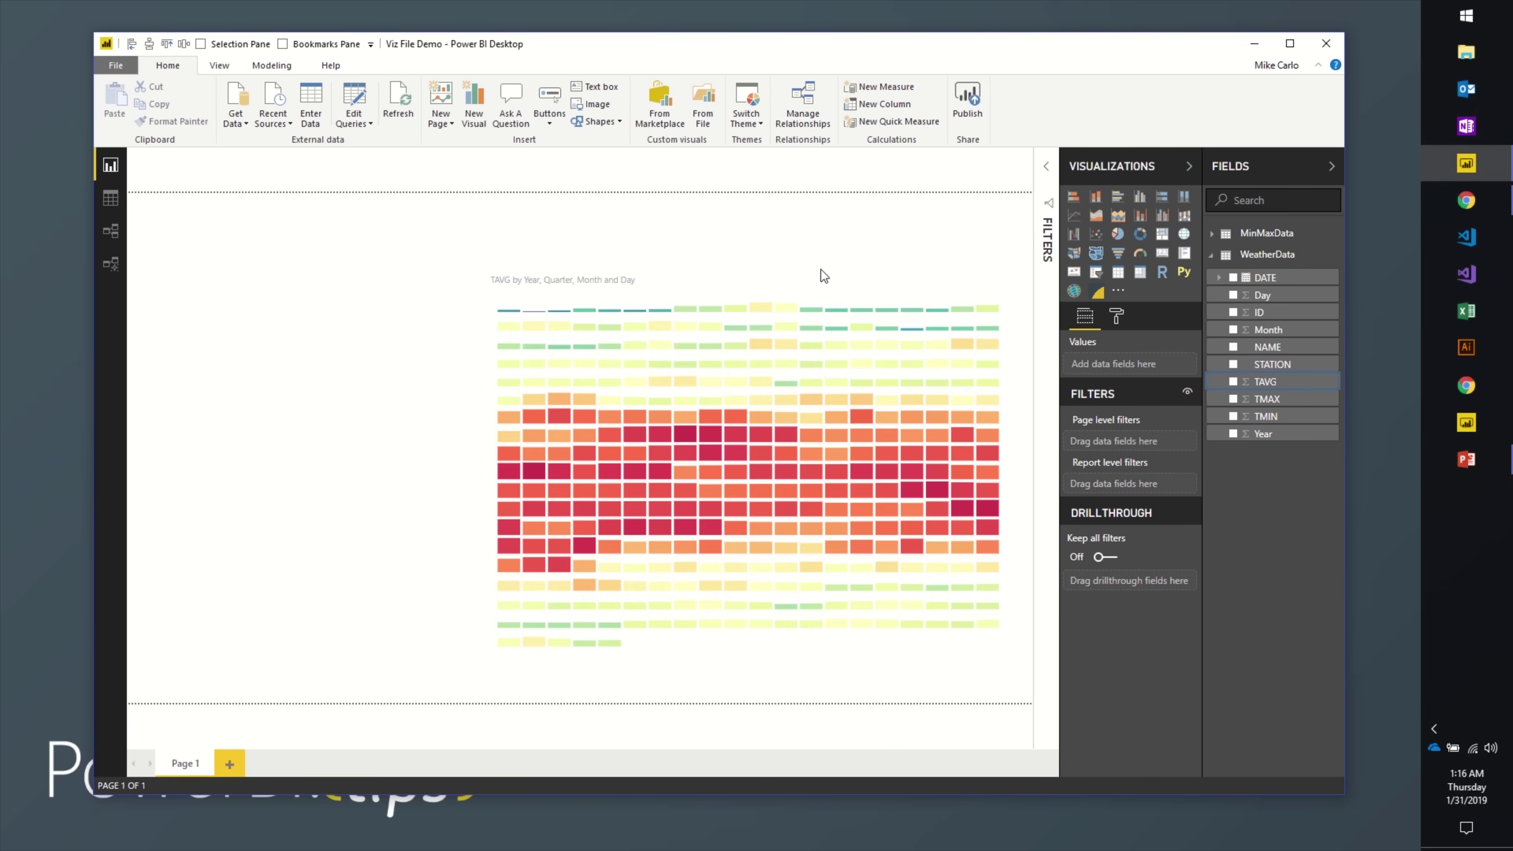
{"action": "left_click_drag", "start_coordinate": [831, 277], "coordinate": [688, 257]}
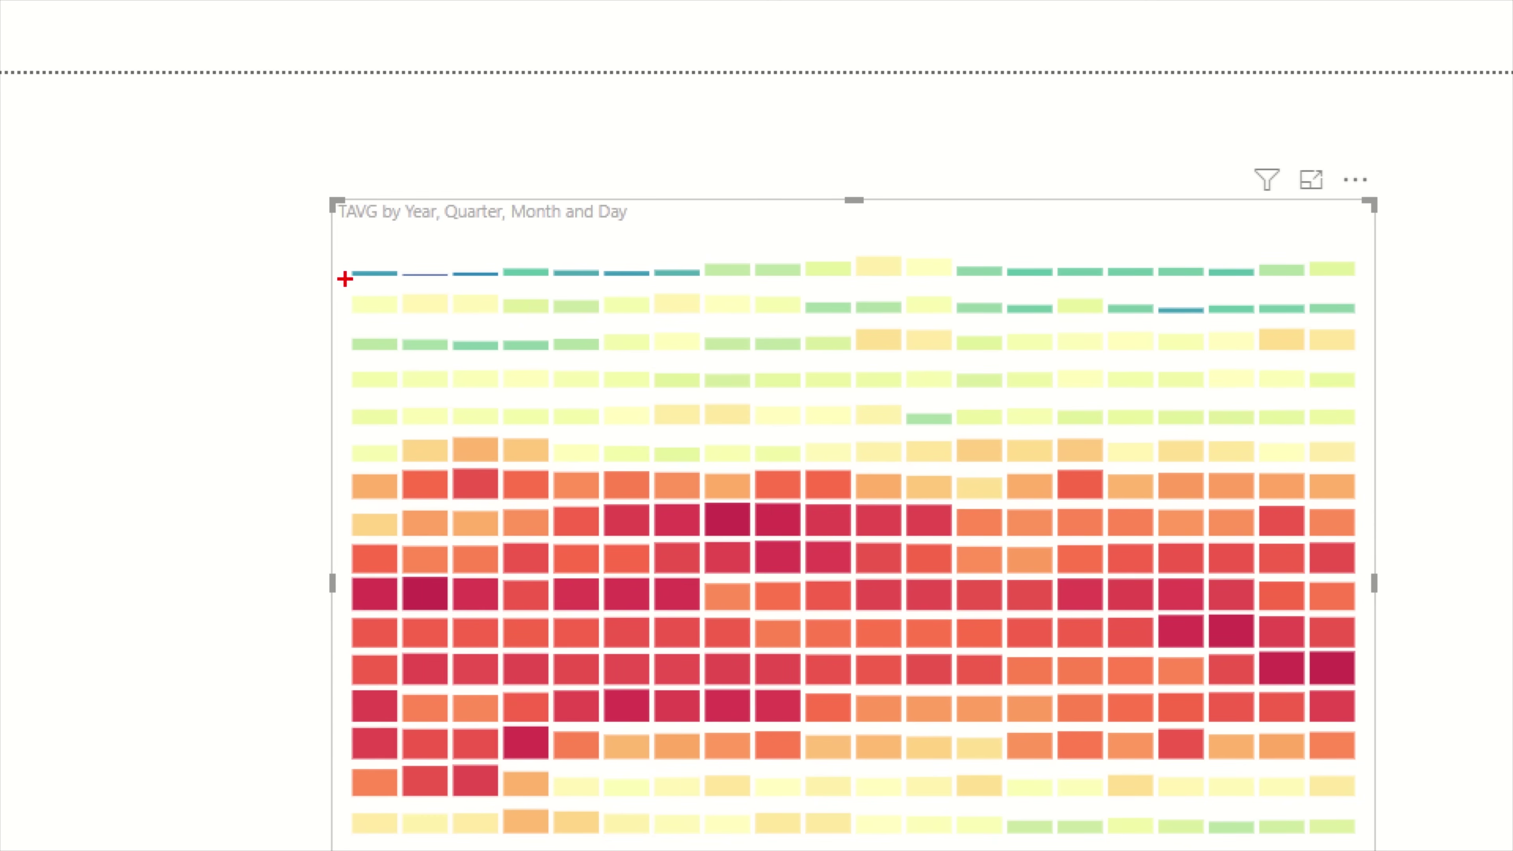
{"action": "left_click_drag", "start_coordinate": [344, 279], "coordinate": [405, 282]}
{"action": "mouse_move", "coordinate": [356, 463]}
{"action": "left_mouse_down"}
{"action": "mouse_move", "coordinate": [272, 492]}
{"action": "mouse_move", "coordinate": [245, 773]}
{"action": "mouse_move", "coordinate": [327, 786]}
{"action": "left_mouse_up"}
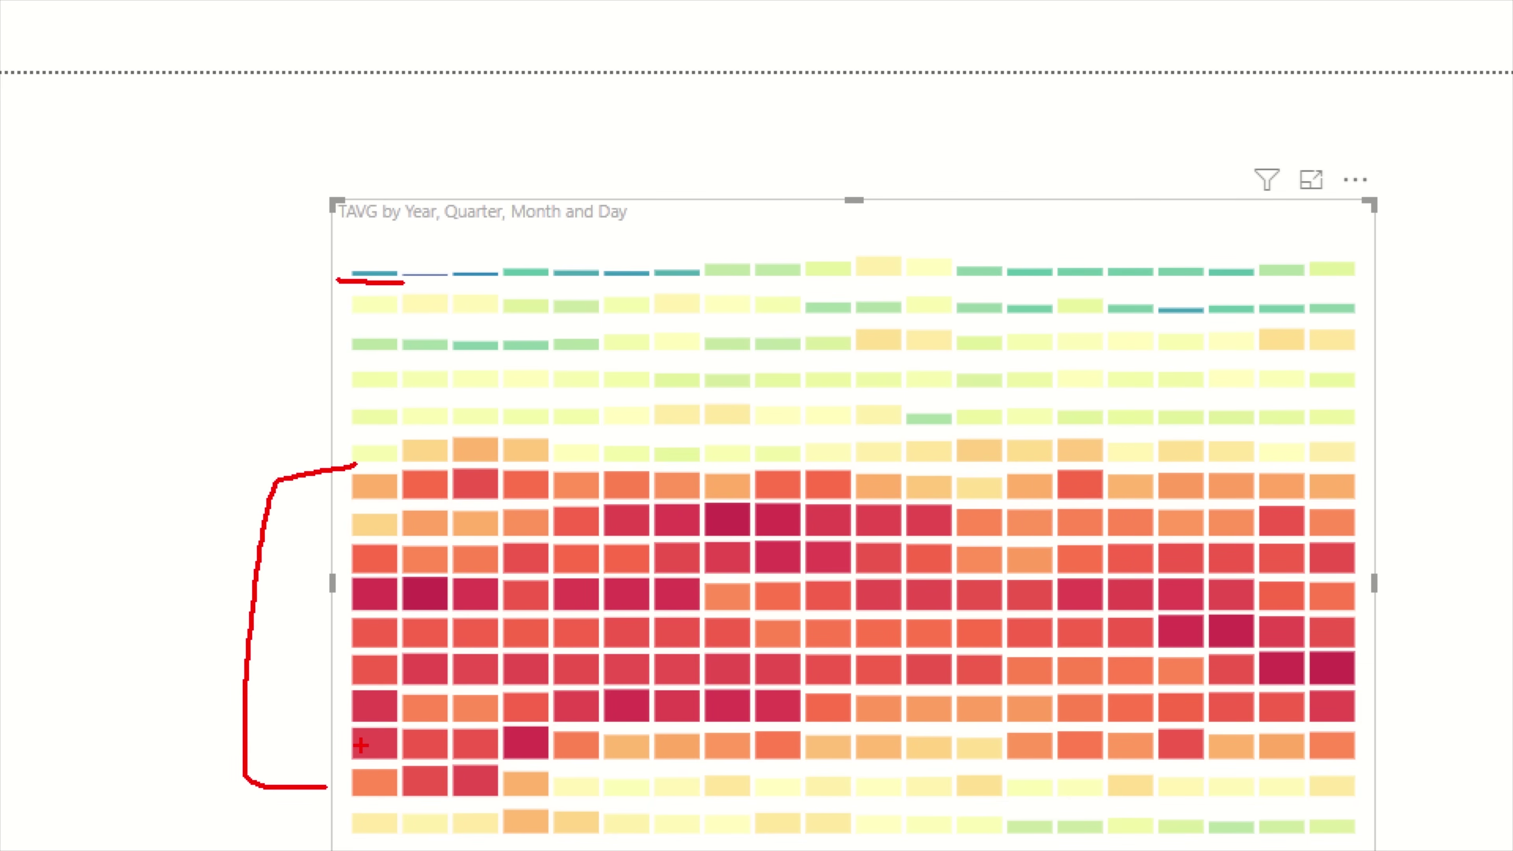
{"action": "key", "text": "Escape"}
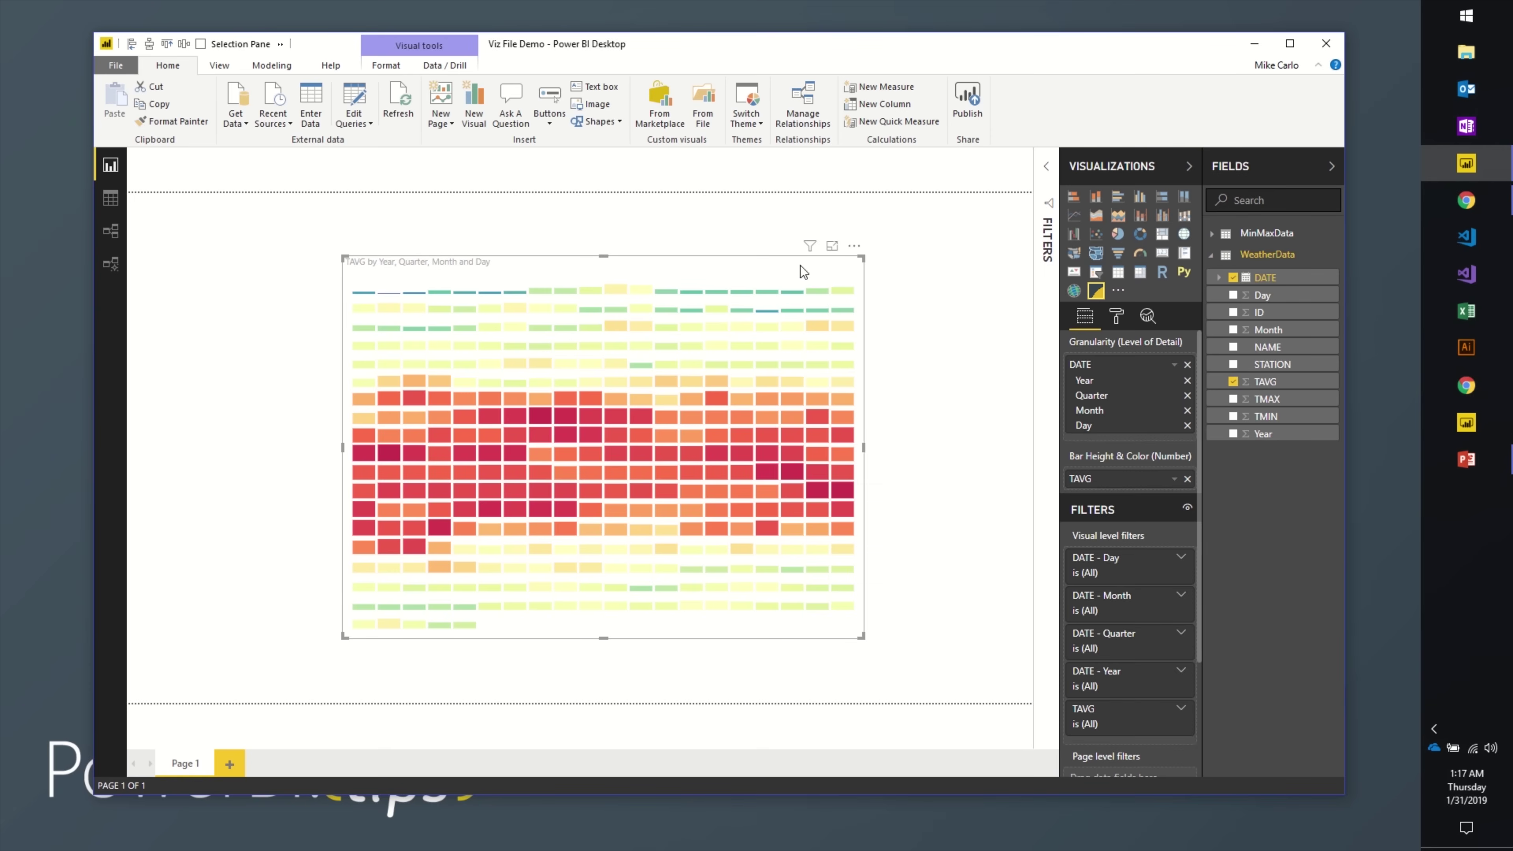
Step: Switch to charts.powerbi.tips and dismiss the New file panel to reach the demo chart editor
{"action": "left_click", "coordinate": [1480, 207]}
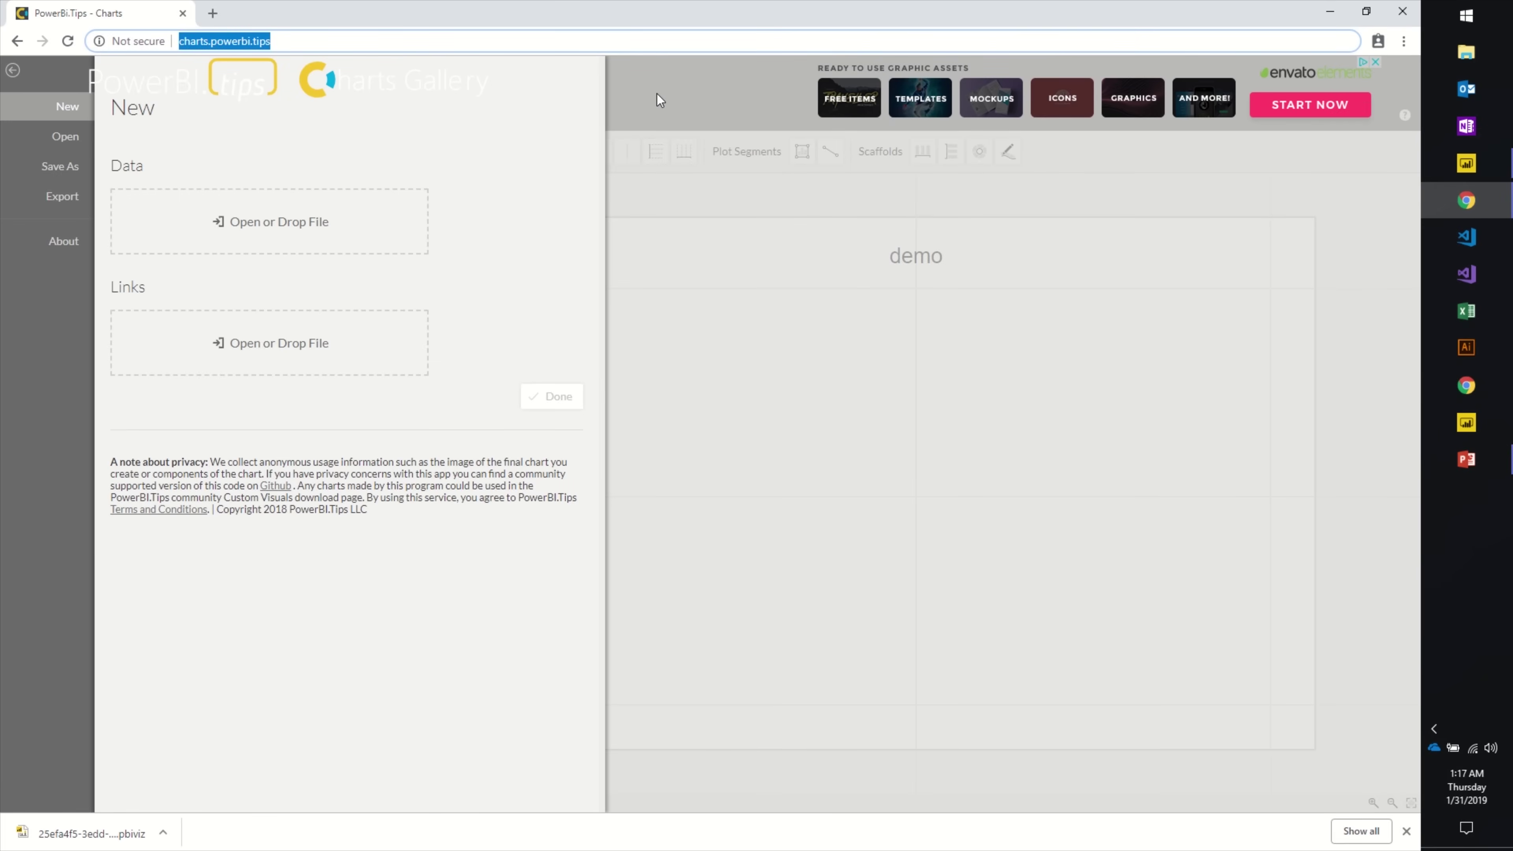
{"action": "key", "text": "Return"}
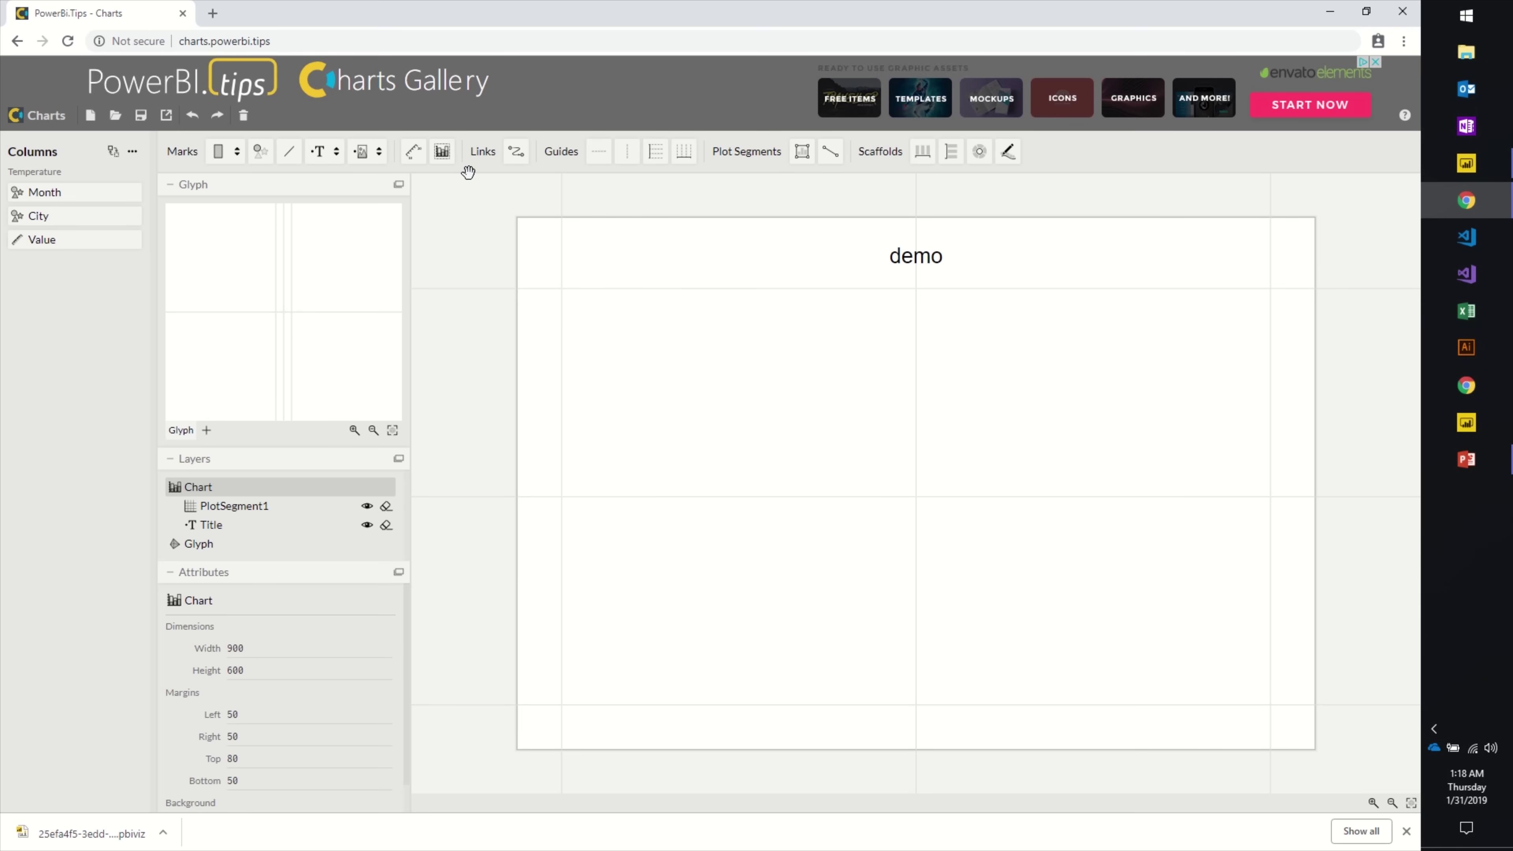
Step: Add a Rectangle mark to the glyph and bind its height to the Value column
{"action": "left_click_drag", "start_coordinate": [218, 151], "coordinate": [237, 292]}
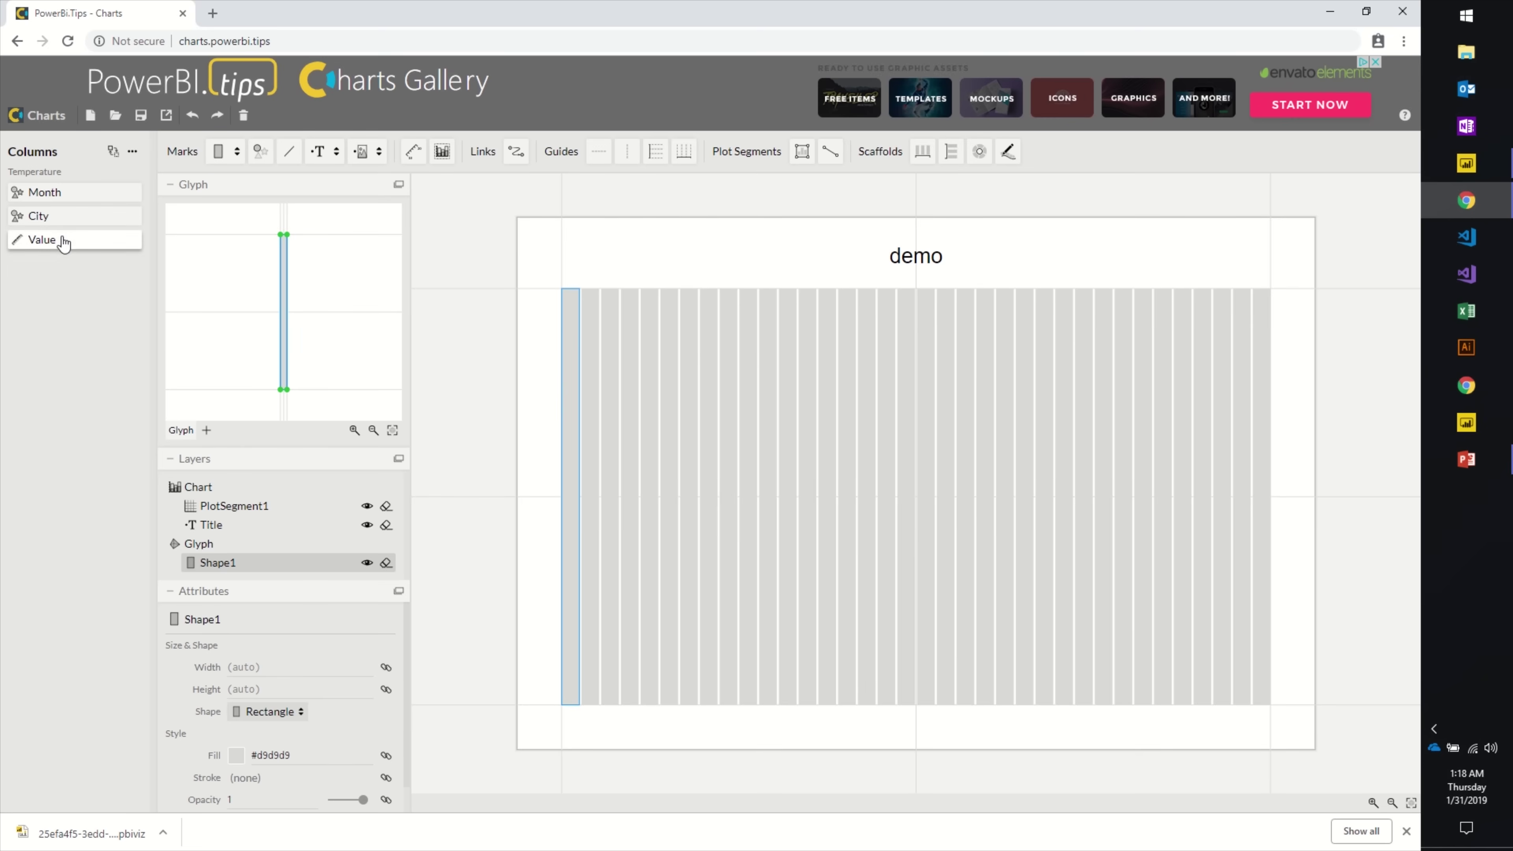
{"action": "left_click_drag", "start_coordinate": [64, 240], "coordinate": [269, 322]}
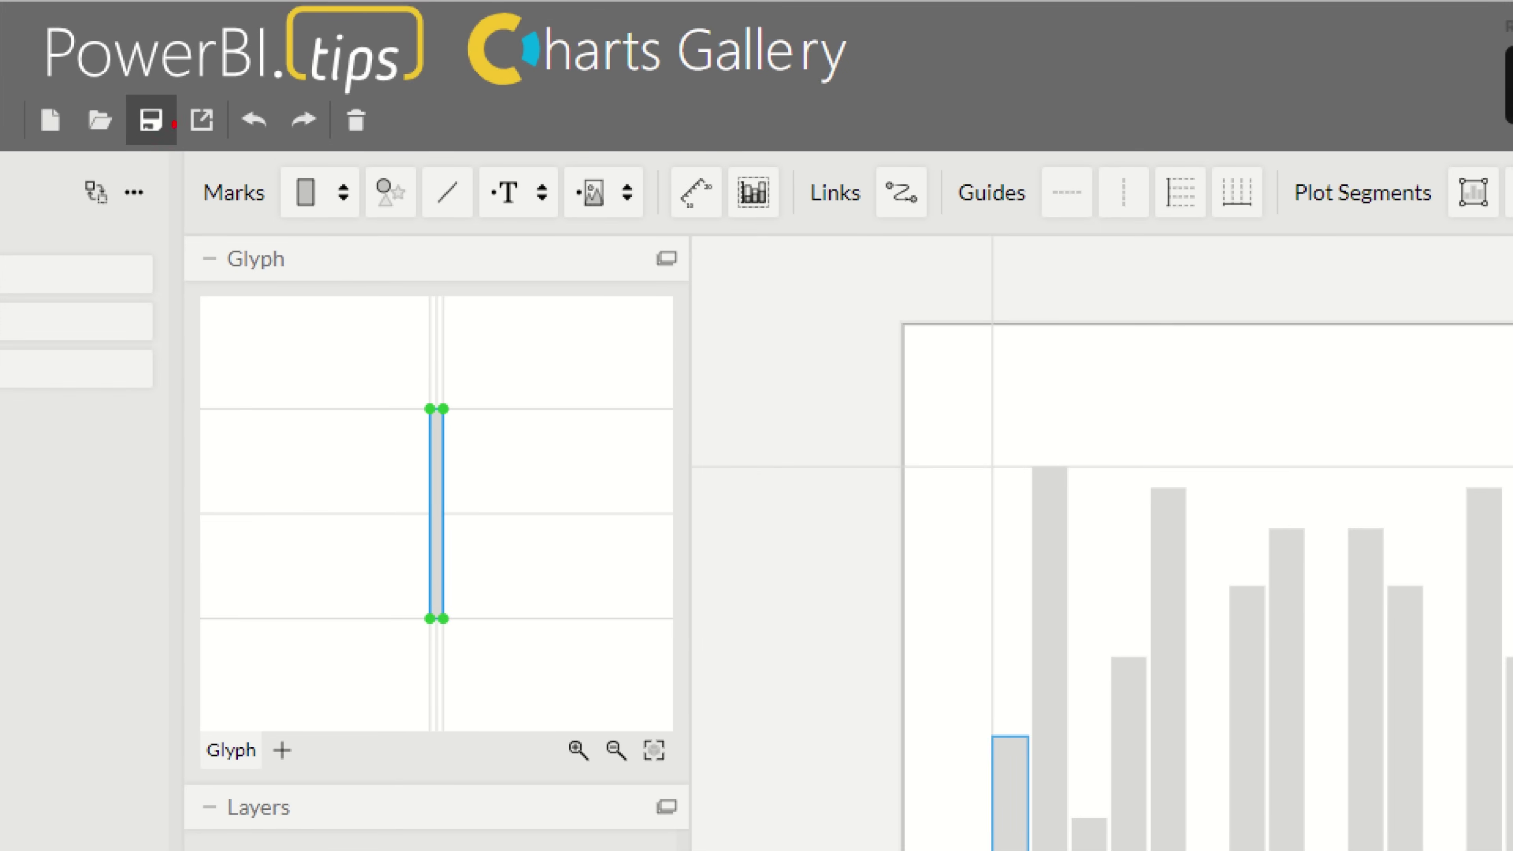
{"action": "mouse_move", "coordinate": [172, 122]}
{"action": "left_mouse_down"}
{"action": "mouse_move", "coordinate": [180, 157]}
{"action": "mouse_move", "coordinate": [212, 162]}
{"action": "mouse_move", "coordinate": [228, 160]}
{"action": "mouse_move", "coordinate": [231, 123]}
{"action": "left_mouse_up"}
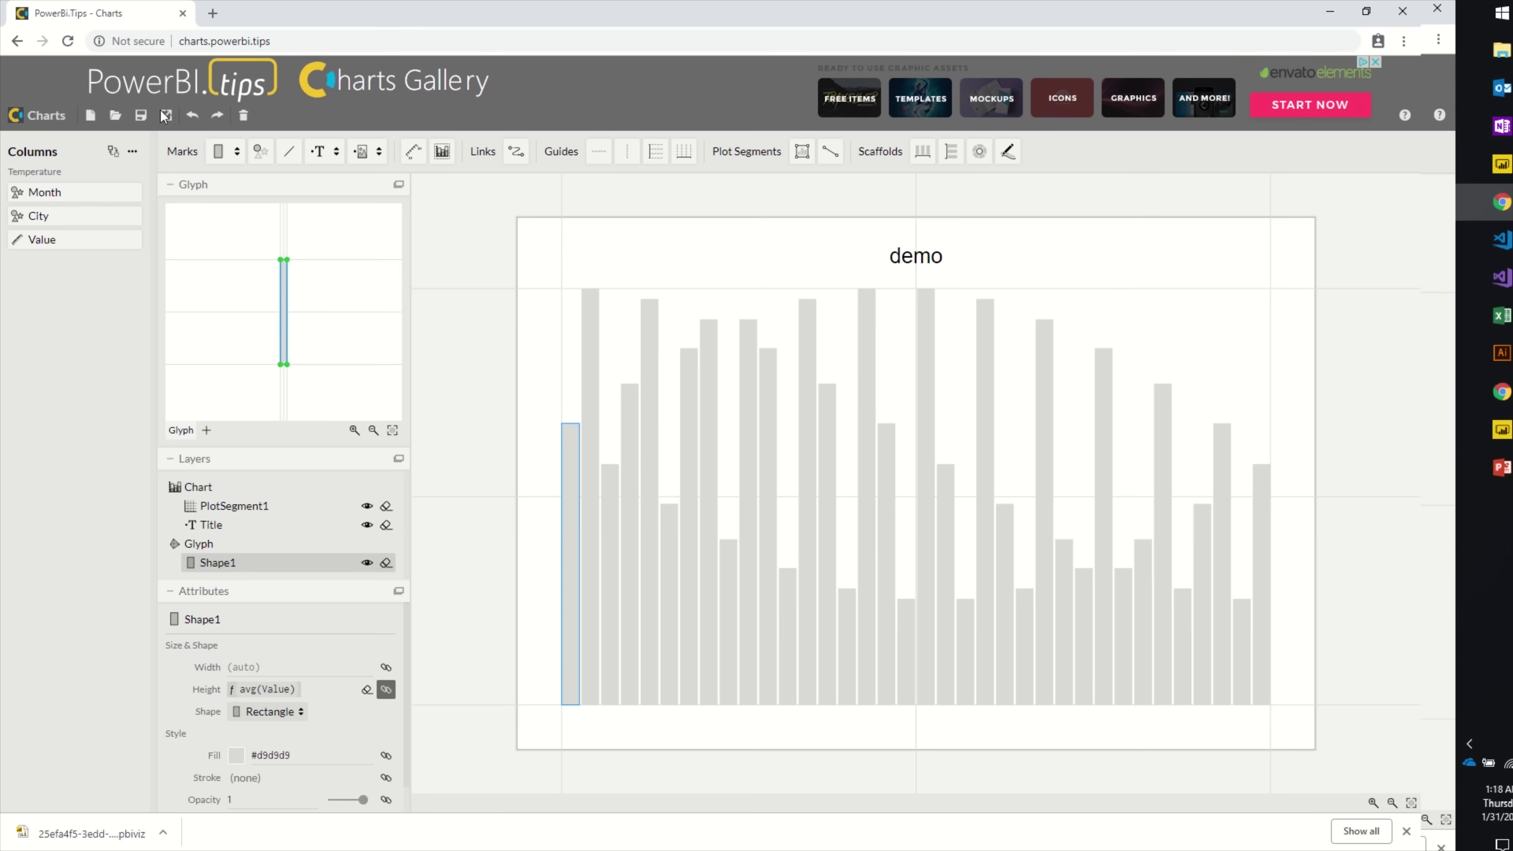
Step: Export the demo chart as a Power BI Custom Visual, saving MyVisual.pbiviz
{"action": "left_click", "coordinate": [201, 120]}
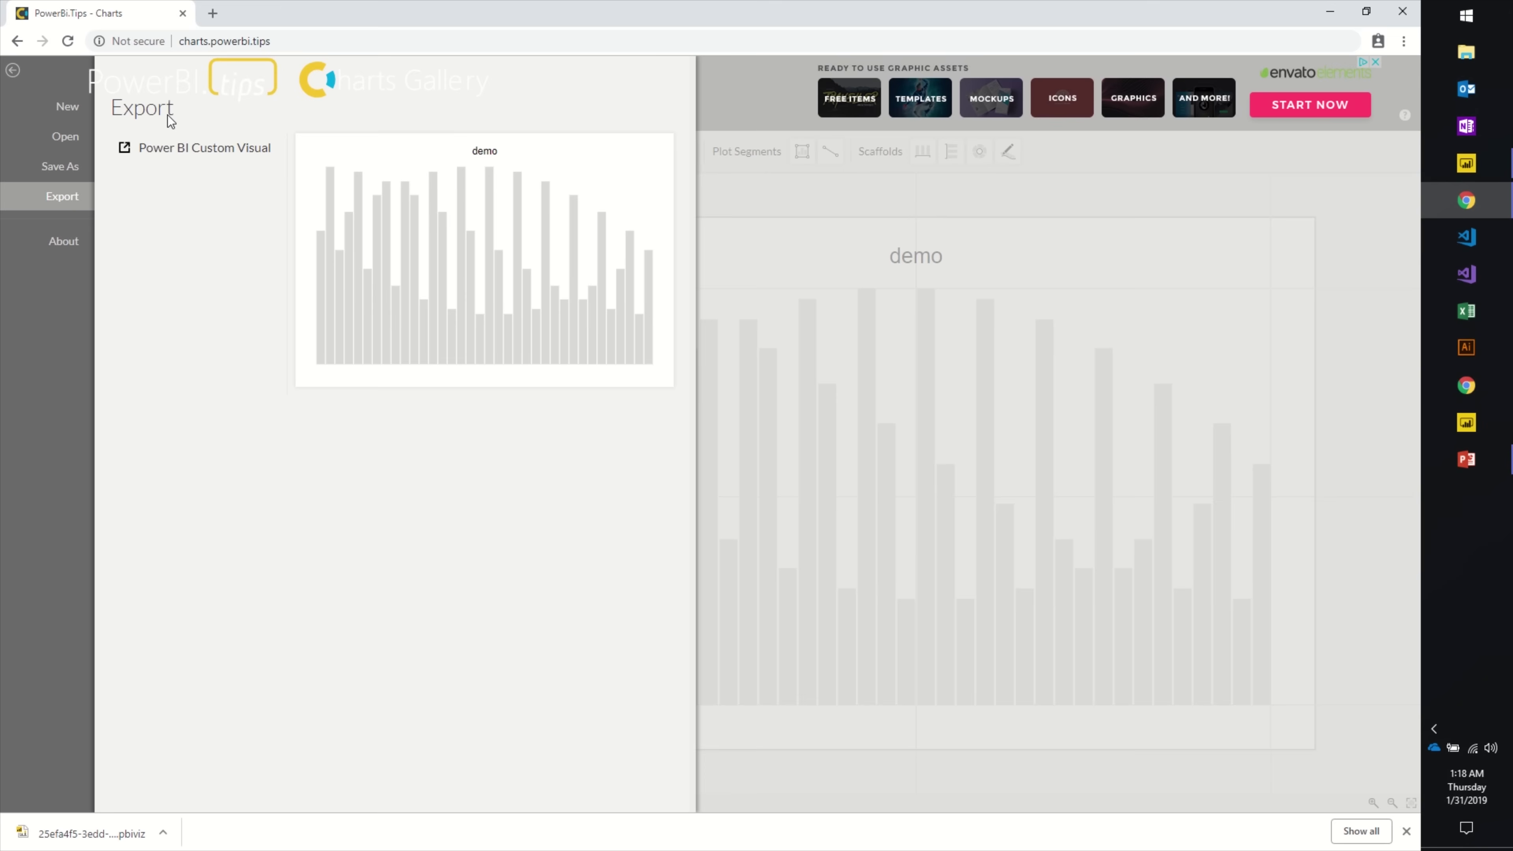
{"action": "left_click", "coordinate": [215, 160]}
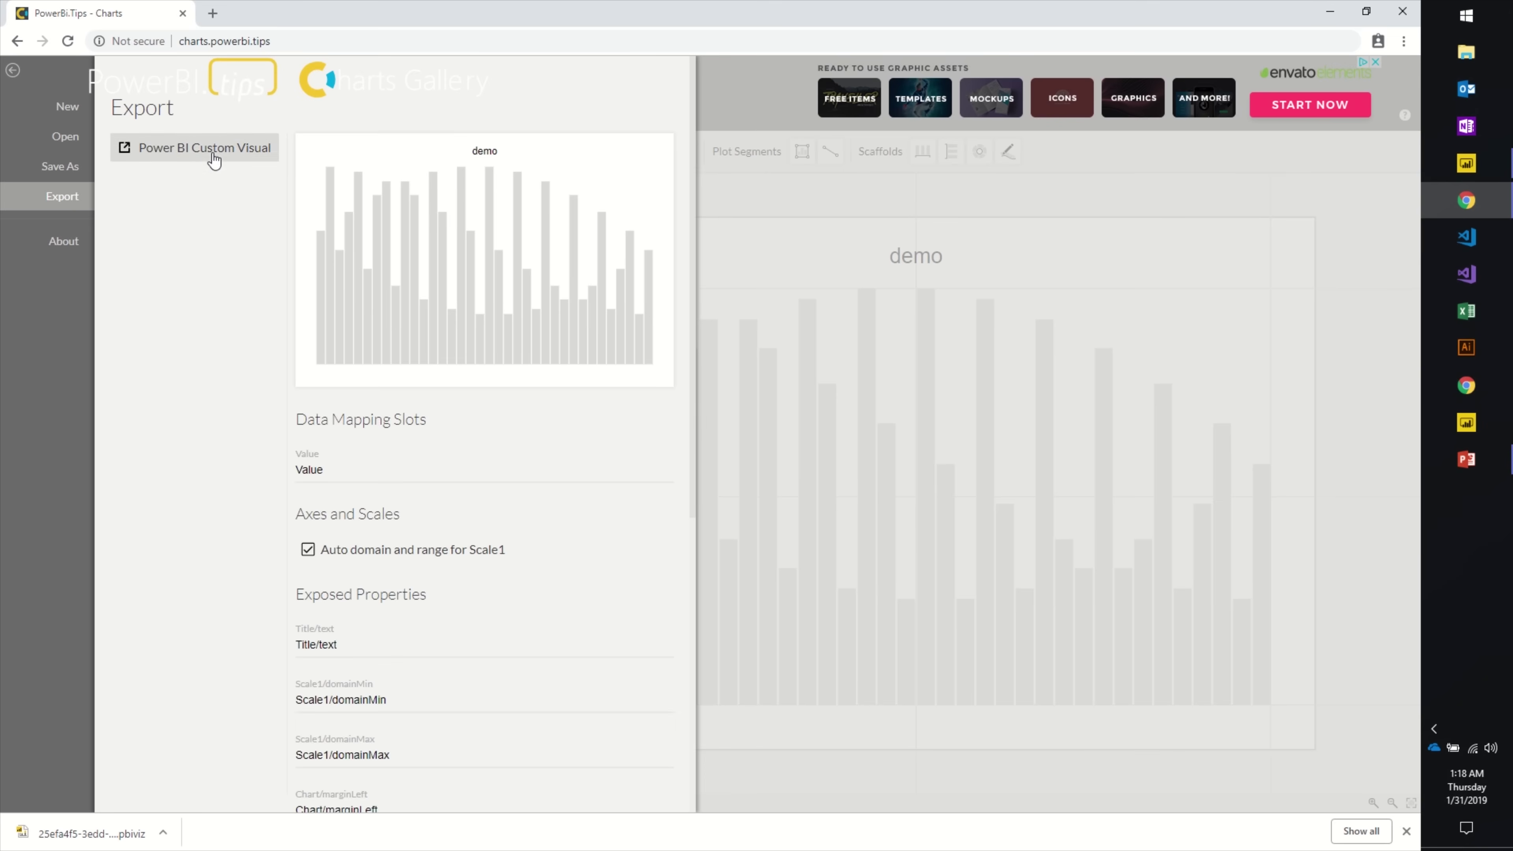
{"action": "scroll", "coordinate": [454, 513], "scroll_direction": "down", "scroll_amount": 7}
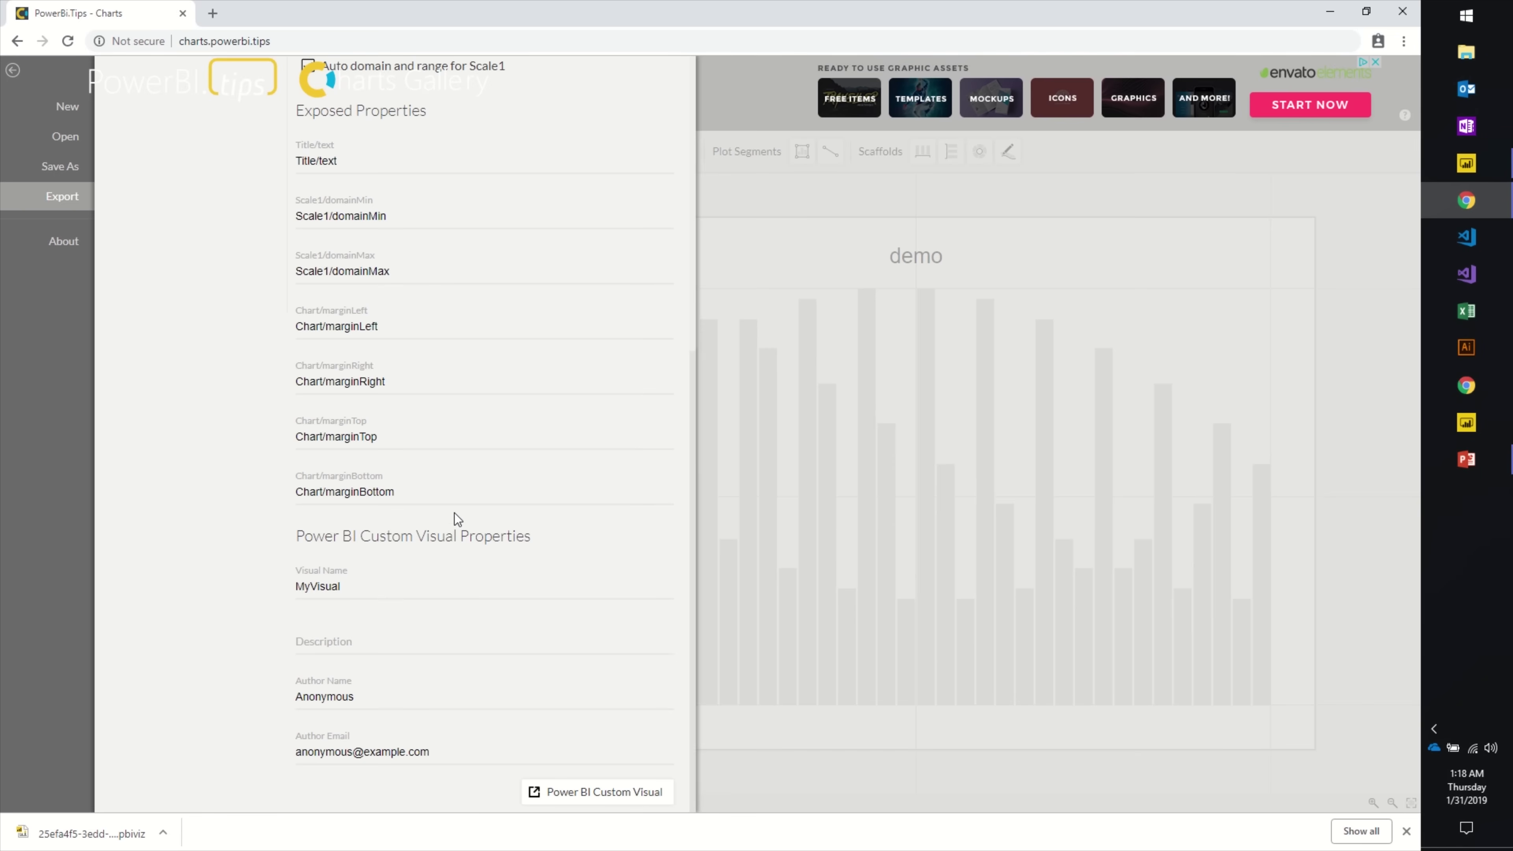
{"action": "left_click", "coordinate": [591, 792]}
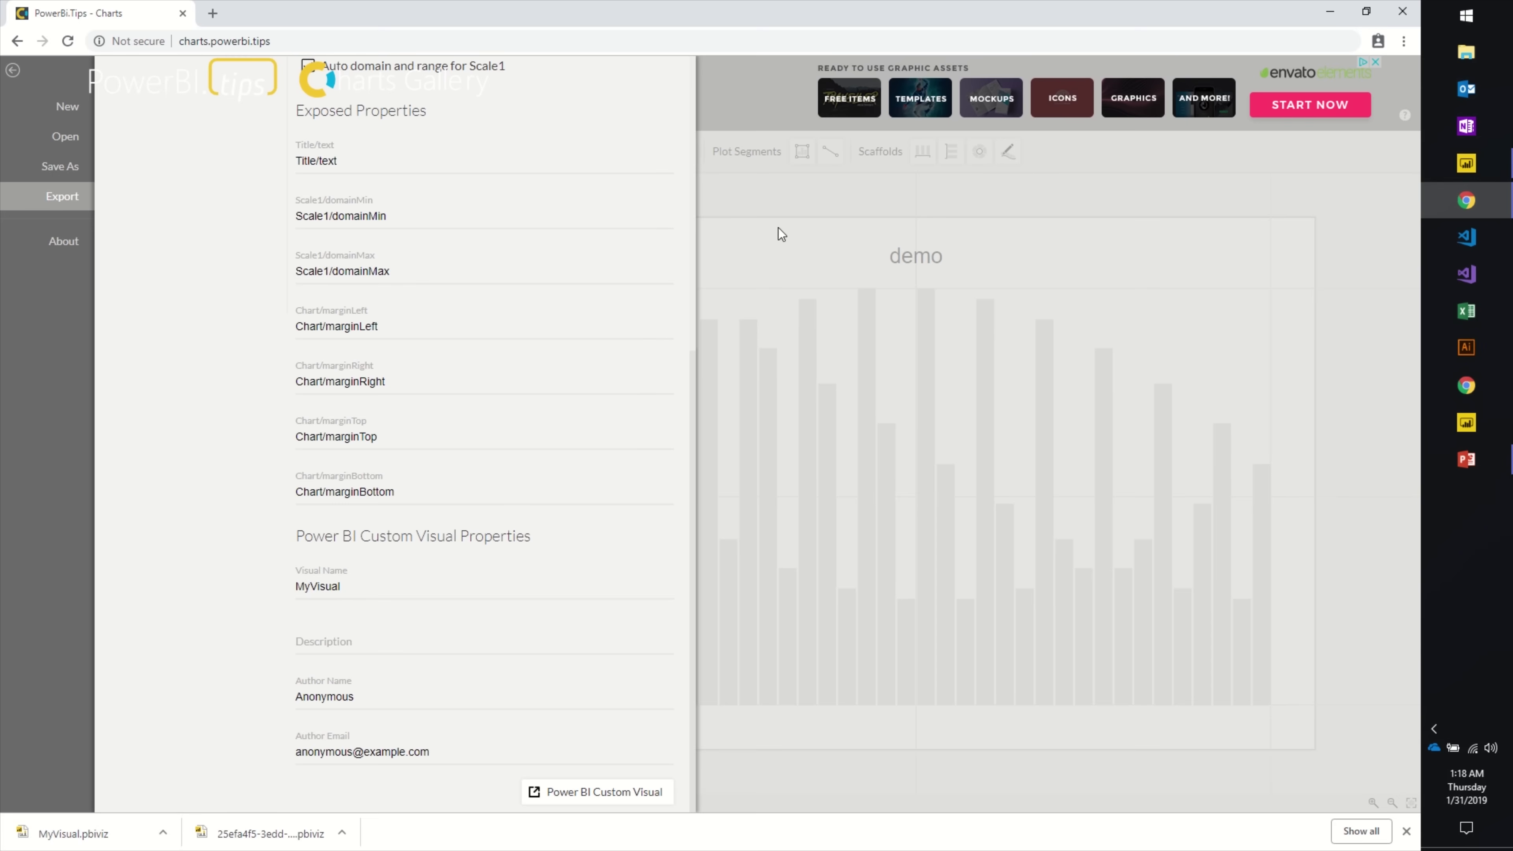
Step: Return to the report, deselect the heatmap, and add a blank Page 2
{"action": "left_click", "coordinate": [1329, 12]}
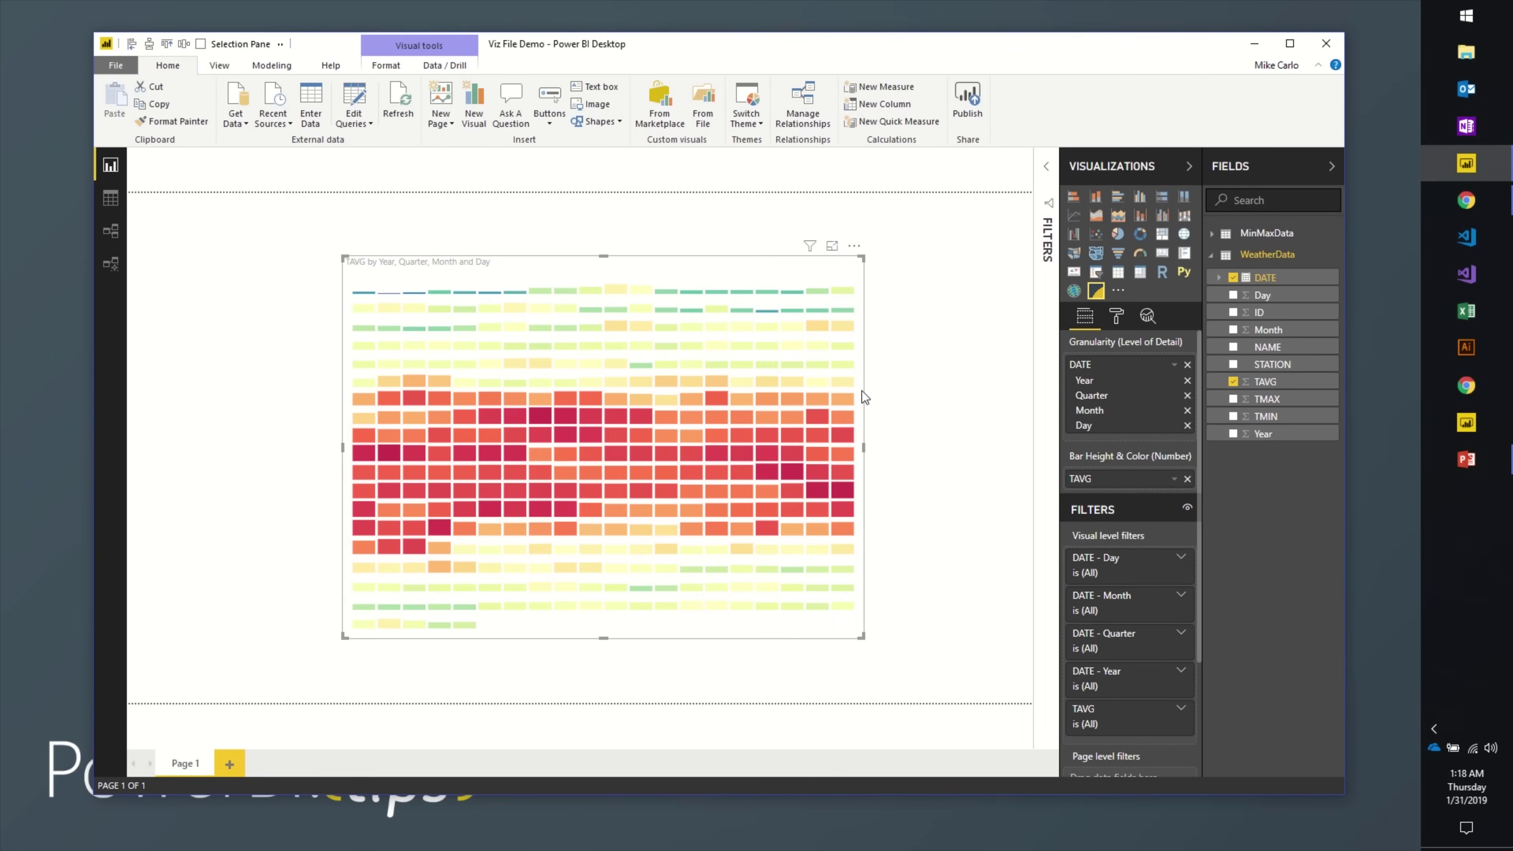
{"action": "left_click", "coordinate": [887, 393]}
{"action": "left_click", "coordinate": [233, 769]}
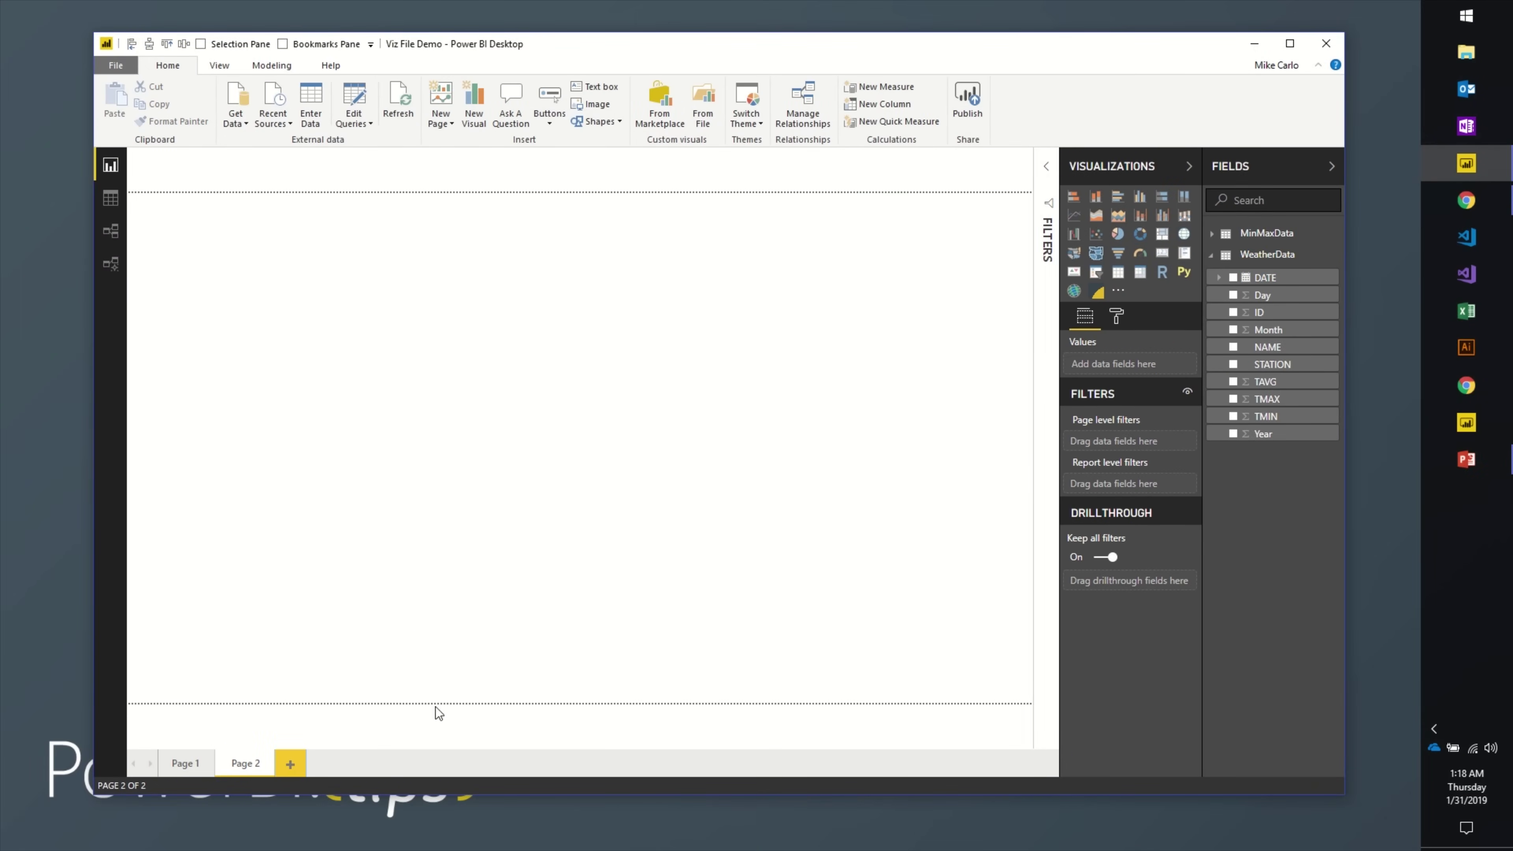
Step: Import MyVisual.pbiviz from Downloads as a custom visual
{"action": "left_click", "coordinate": [1118, 294]}
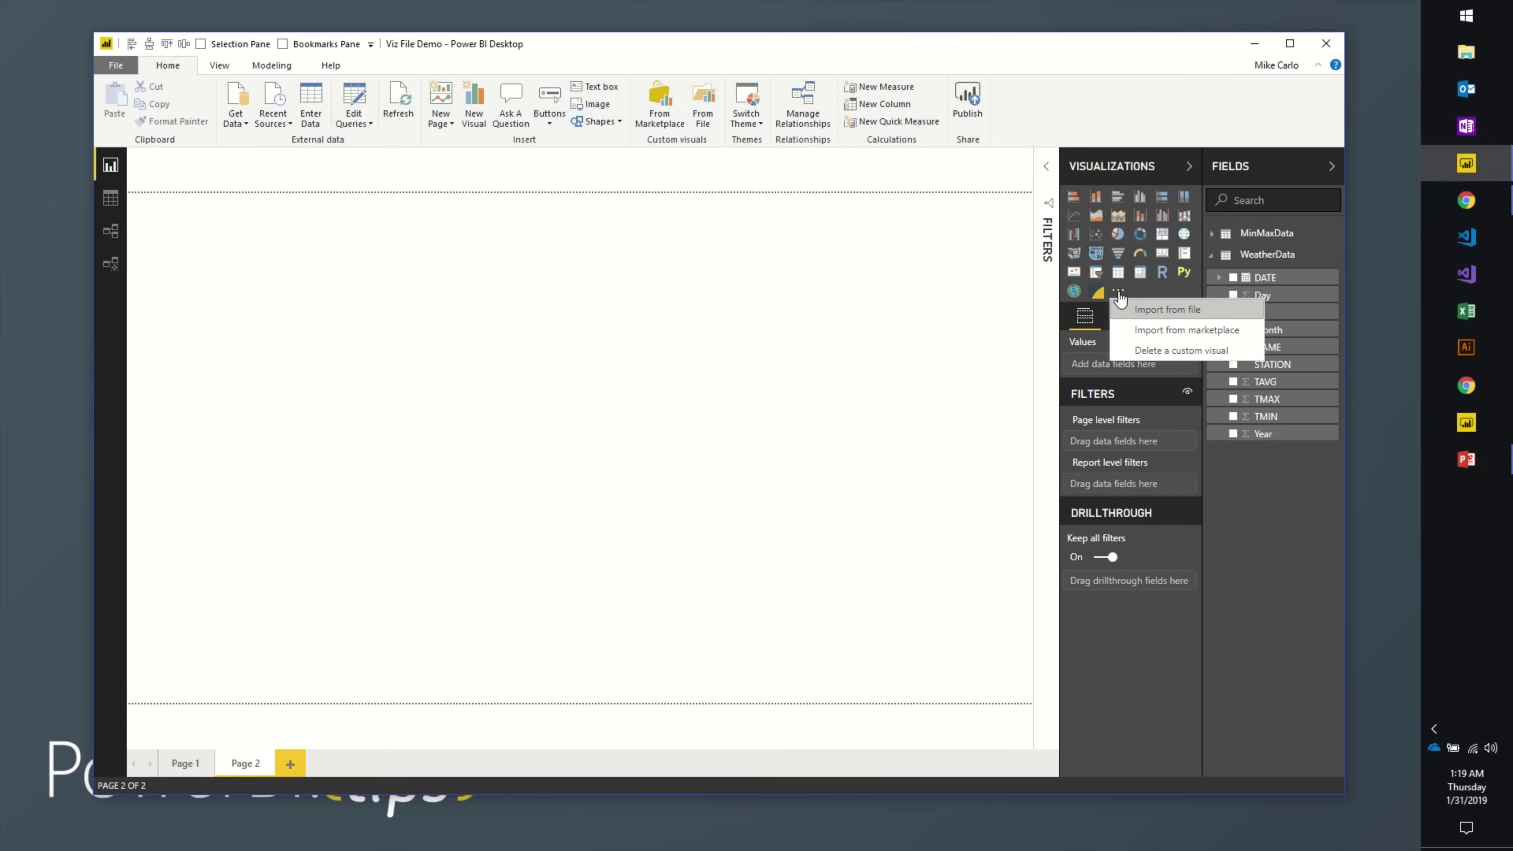
{"action": "left_click", "coordinate": [1152, 309]}
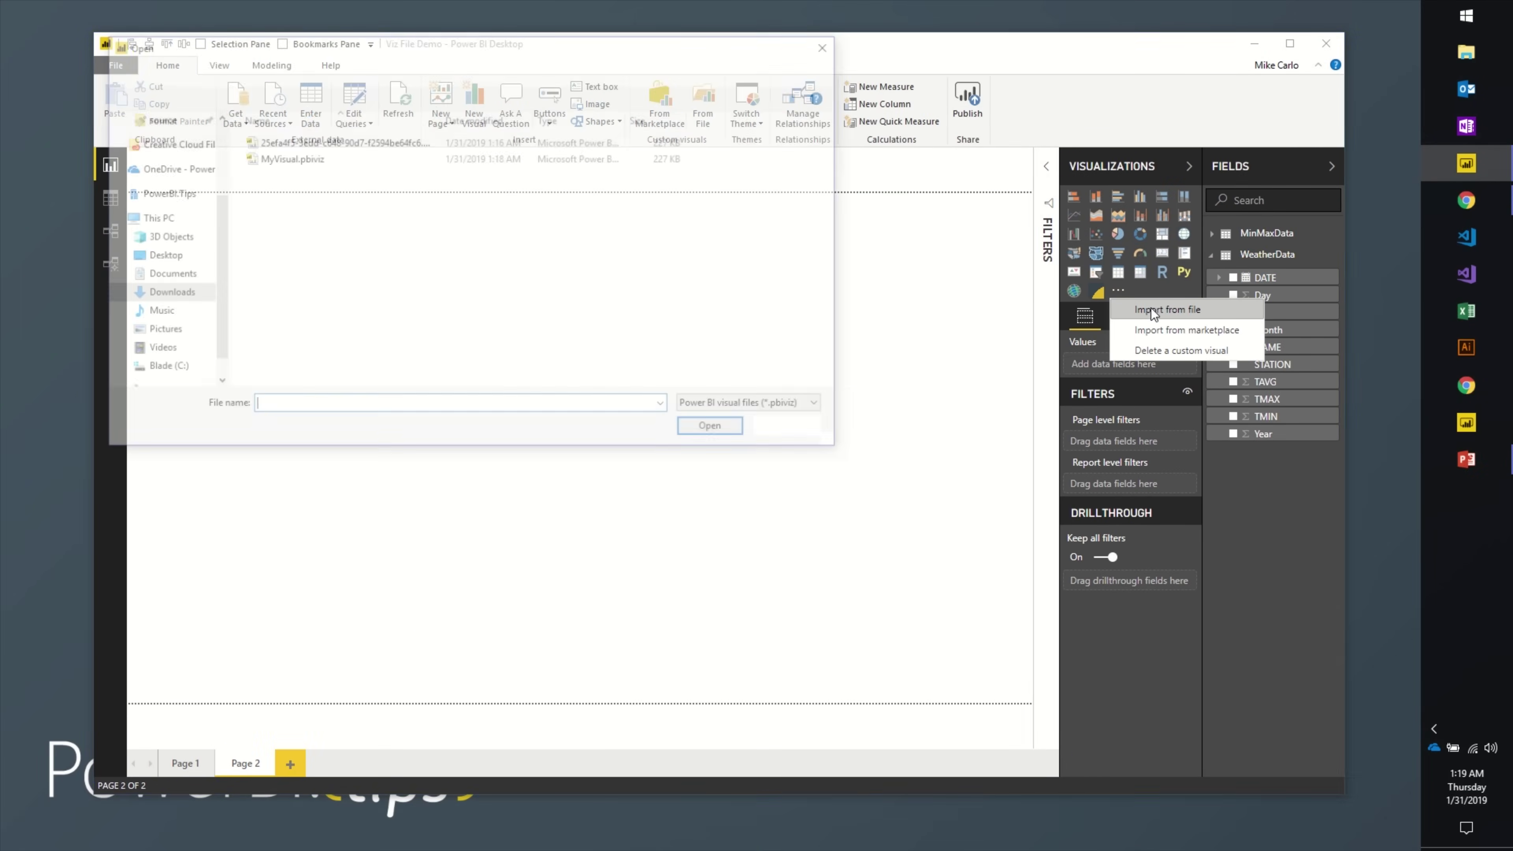
{"action": "left_click", "coordinate": [292, 146]}
{"action": "left_click", "coordinate": [290, 158]}
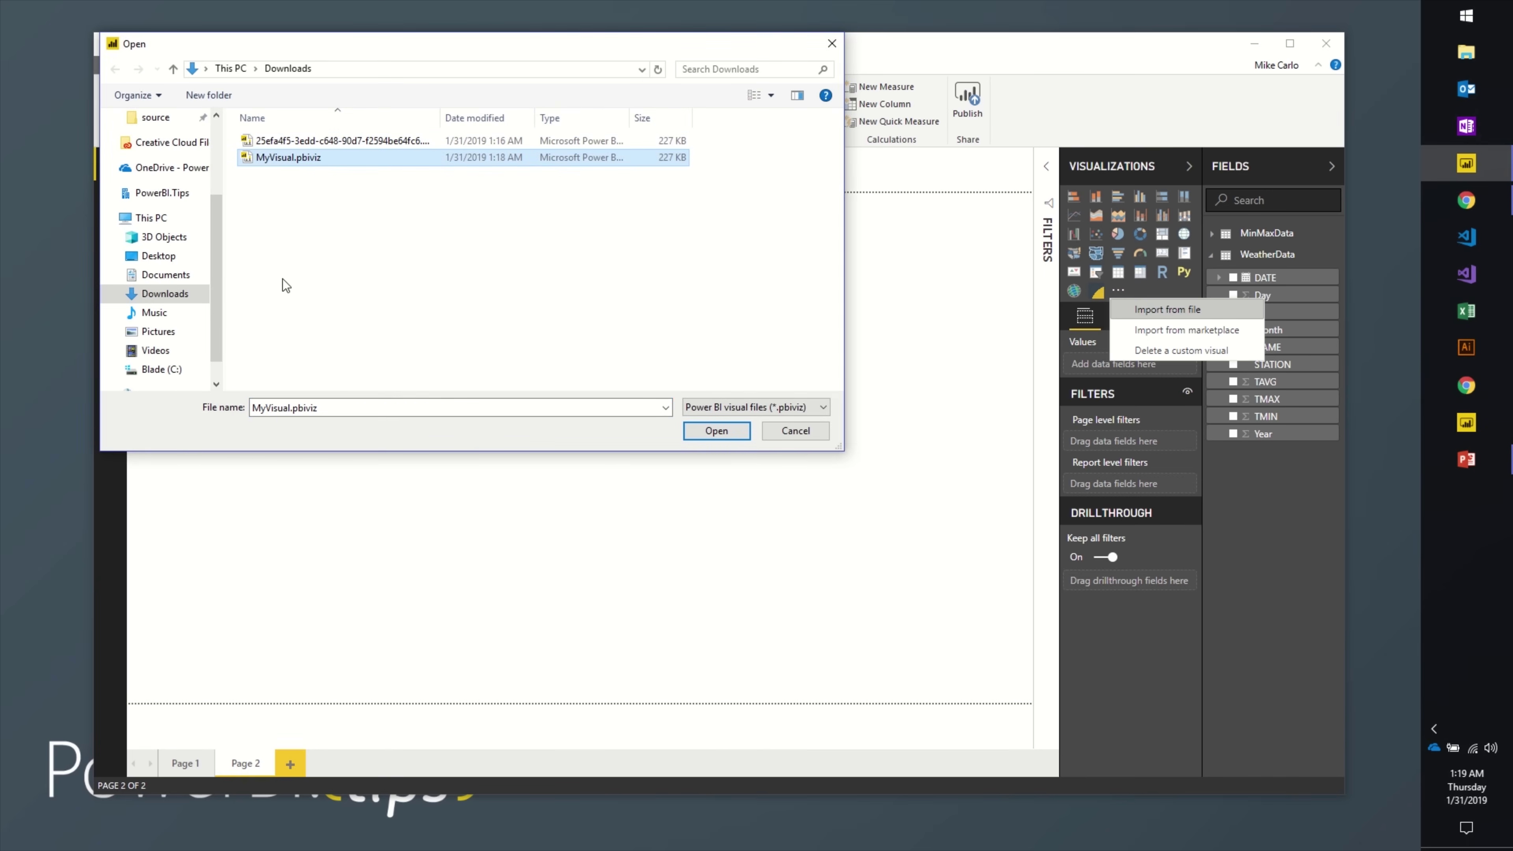
{"action": "left_click", "coordinate": [716, 430]}
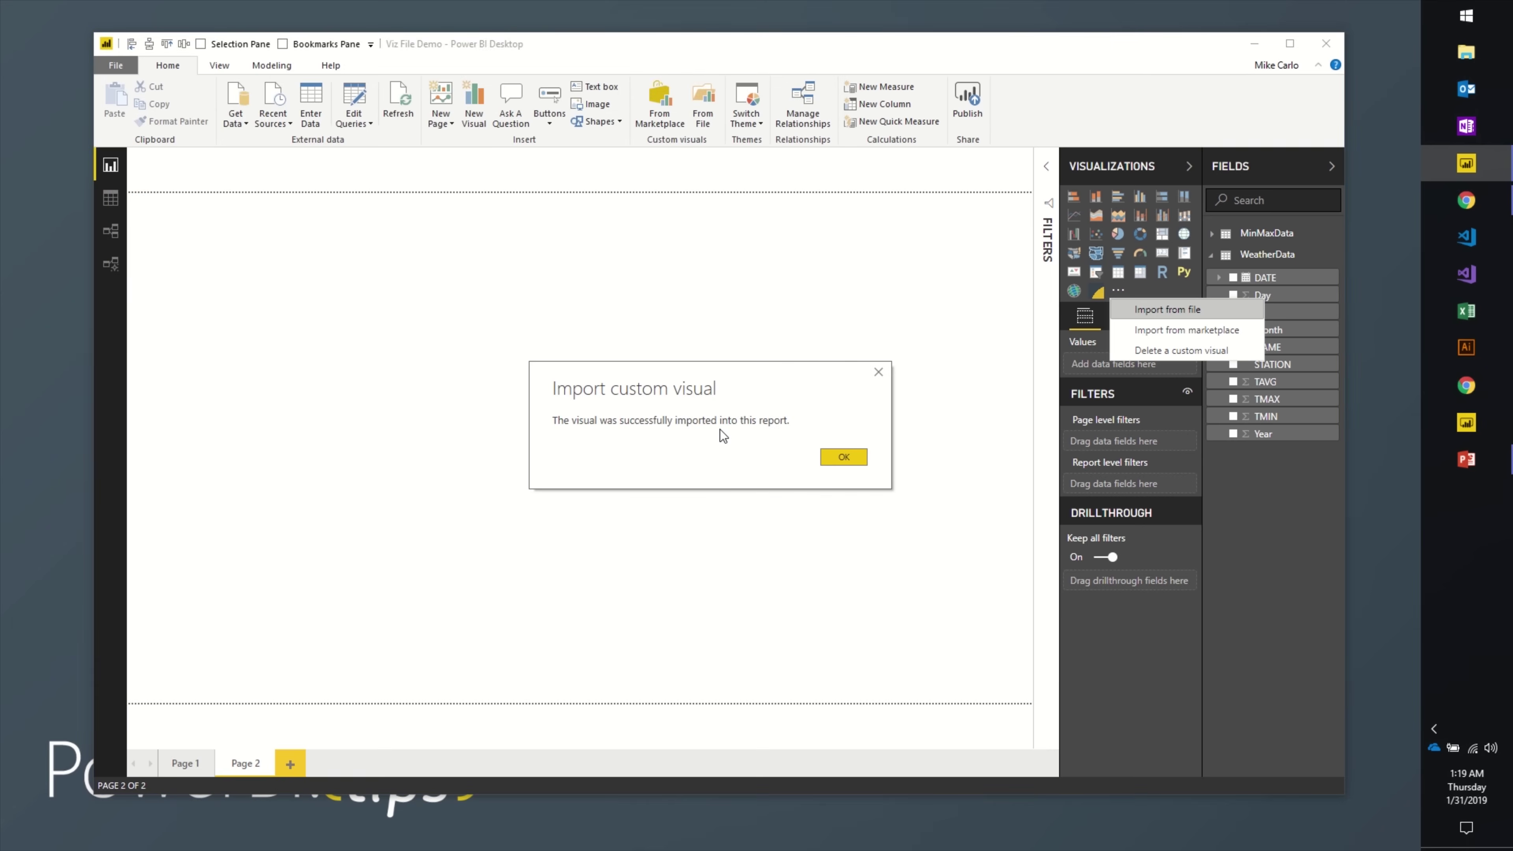
{"action": "left_click", "coordinate": [836, 457]}
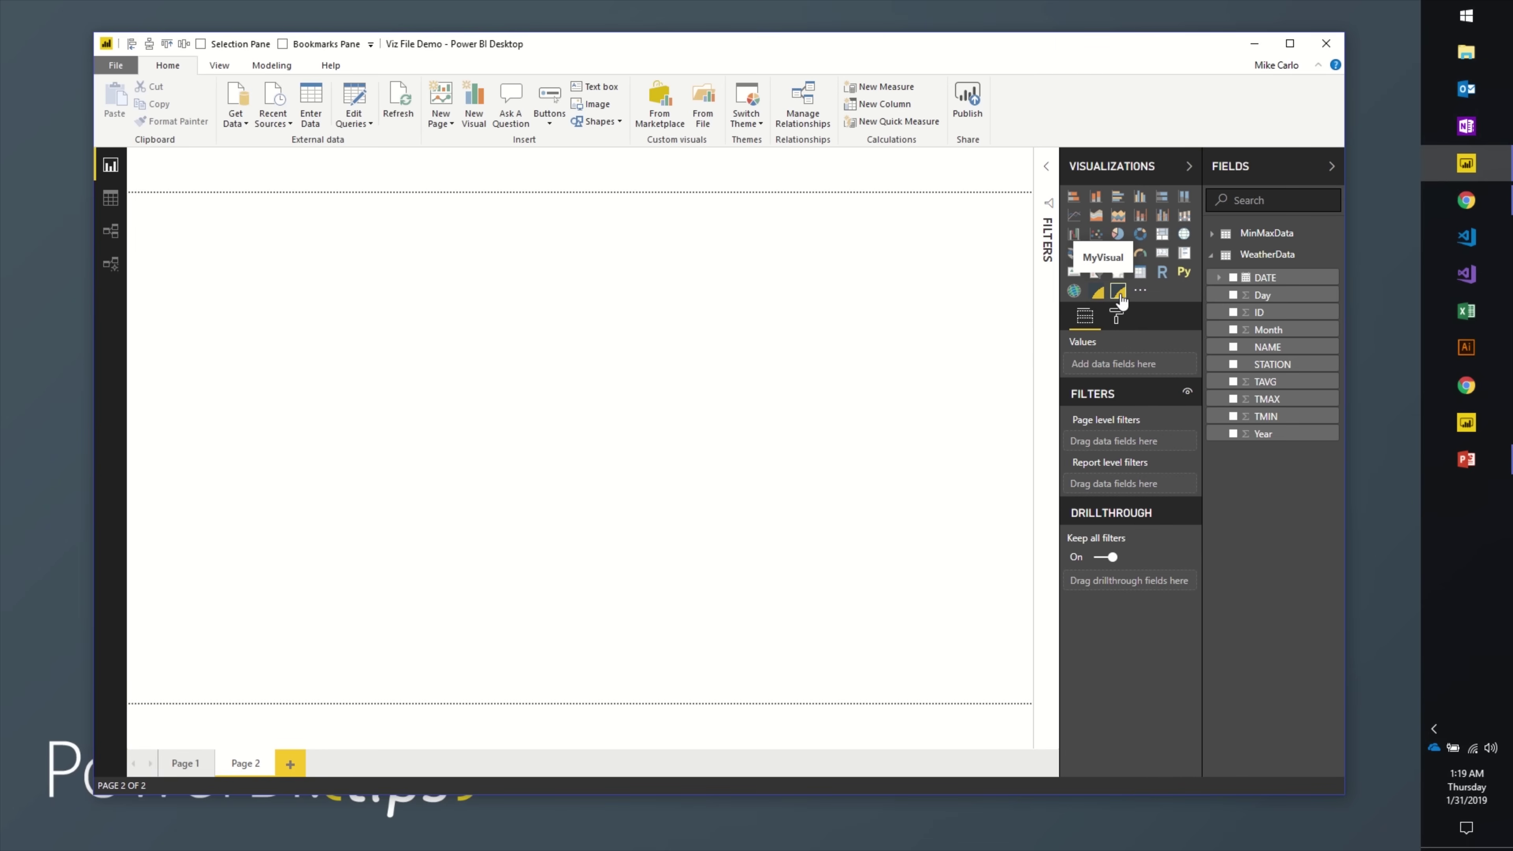
Step: Place a centered MyVisual chart on Page 2 with DATE as Granularity and TMAX as Value
{"action": "left_click", "coordinate": [1118, 292]}
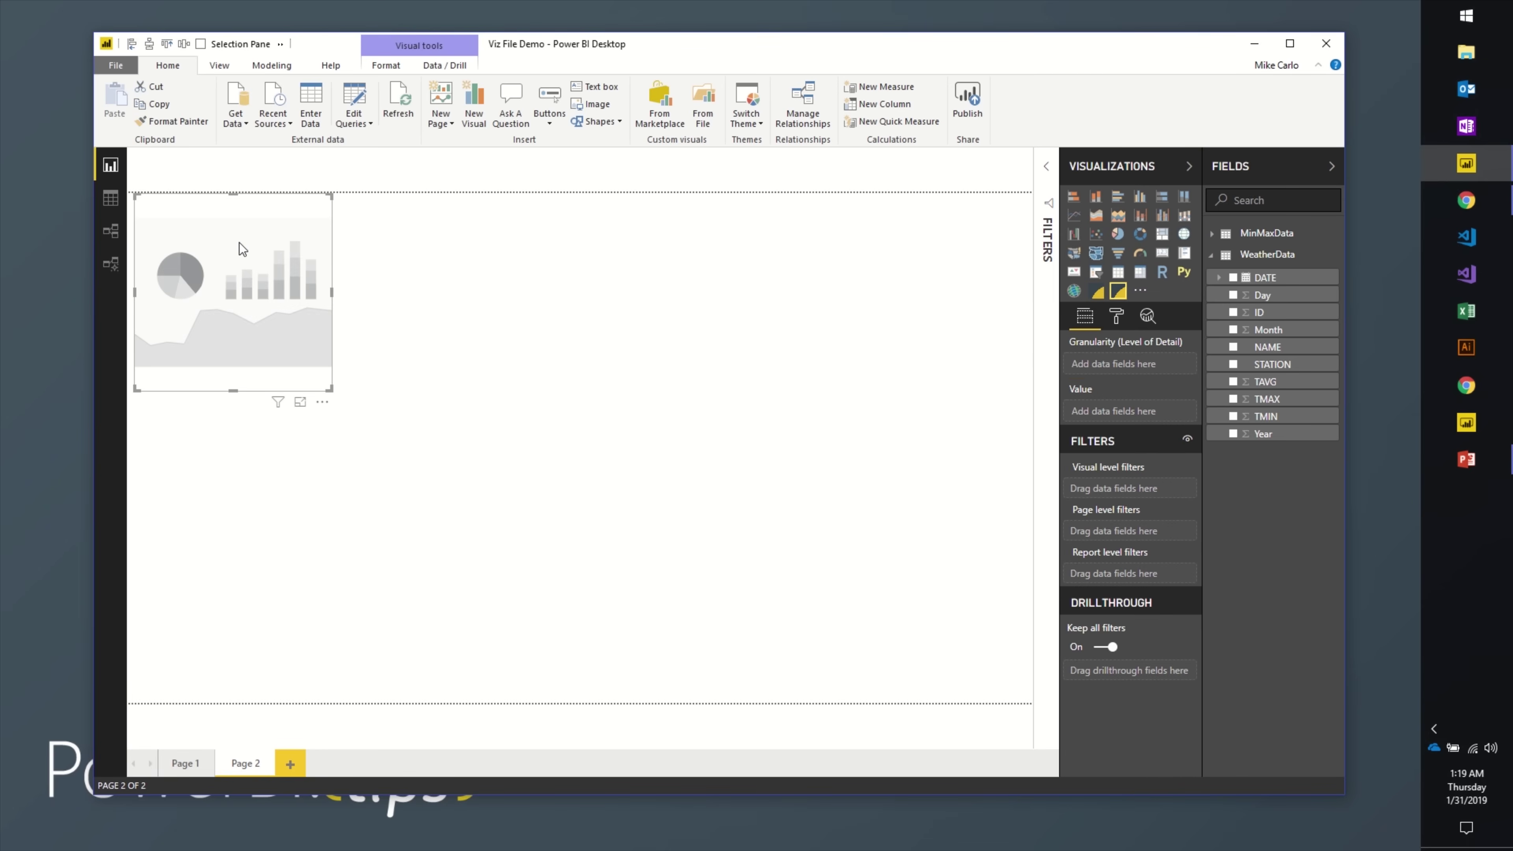
{"action": "left_click_drag", "start_coordinate": [239, 242], "coordinate": [658, 367]}
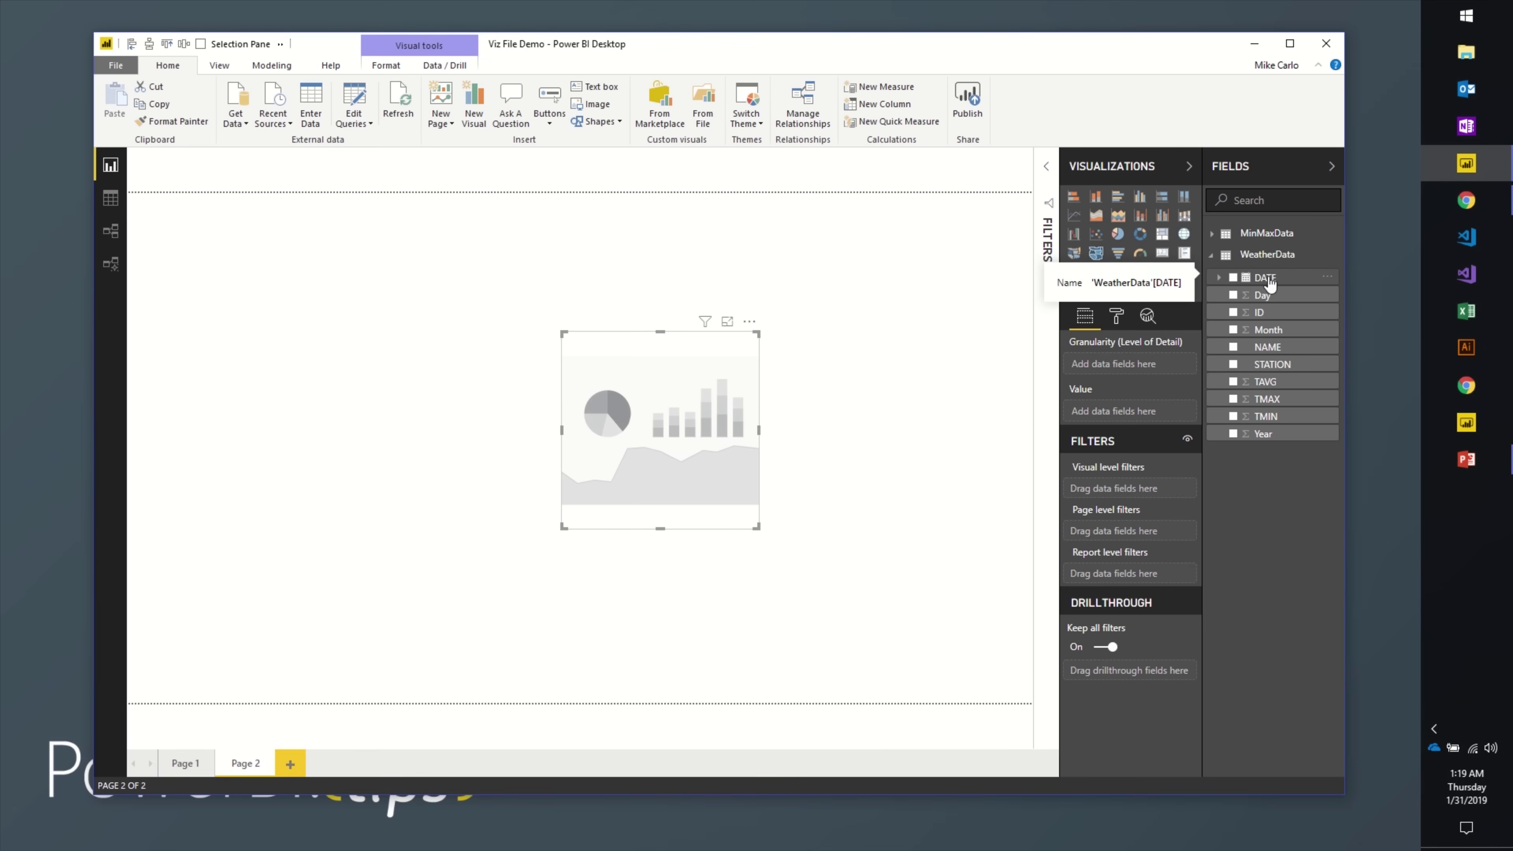
{"action": "left_click_drag", "start_coordinate": [1271, 285], "coordinate": [1129, 365]}
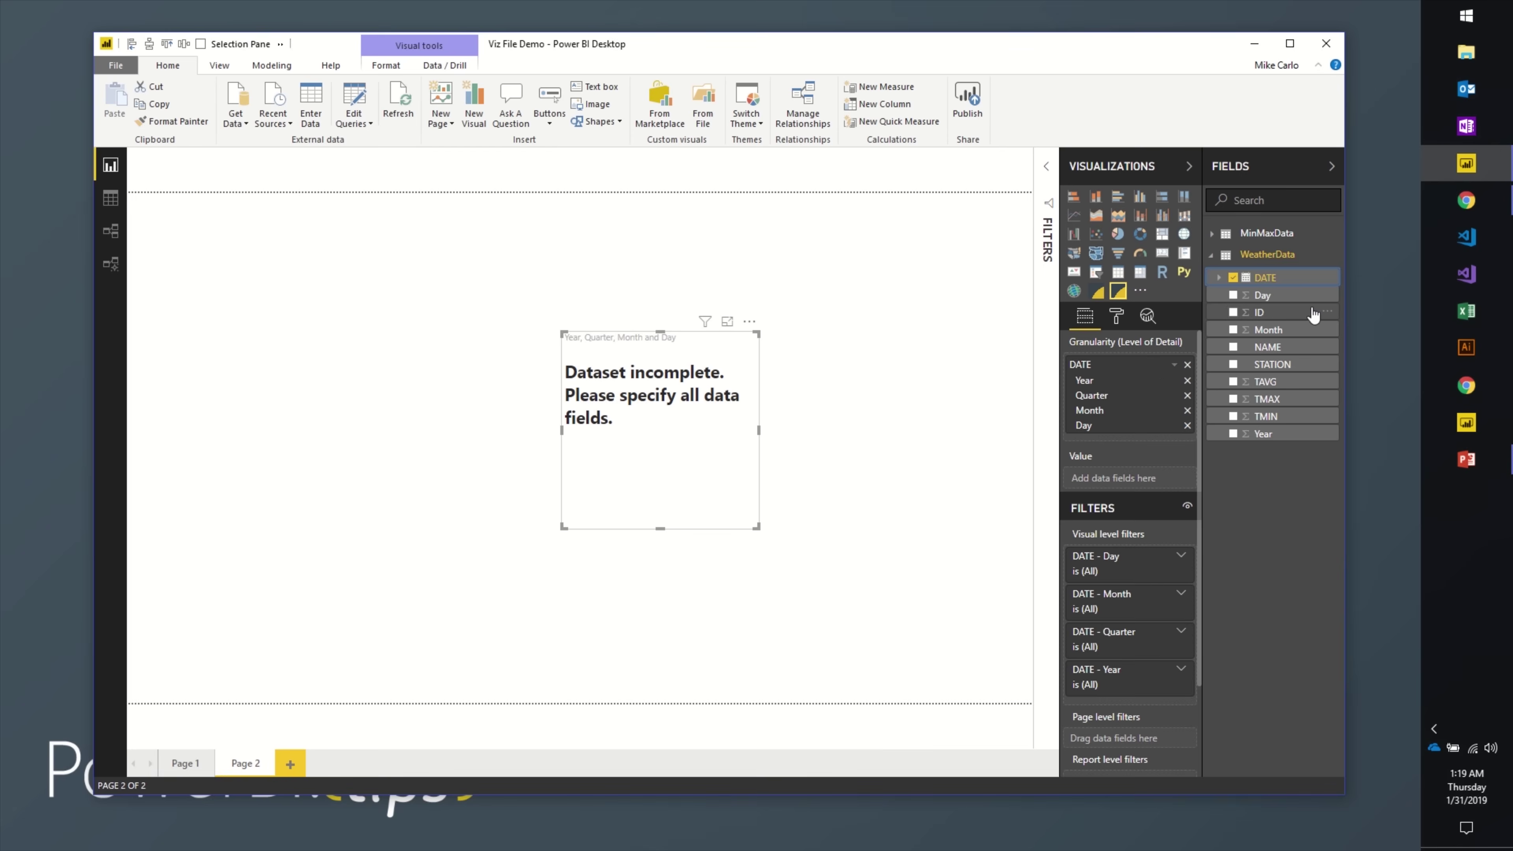
{"action": "left_click_drag", "start_coordinate": [1279, 400], "coordinate": [1172, 478]}
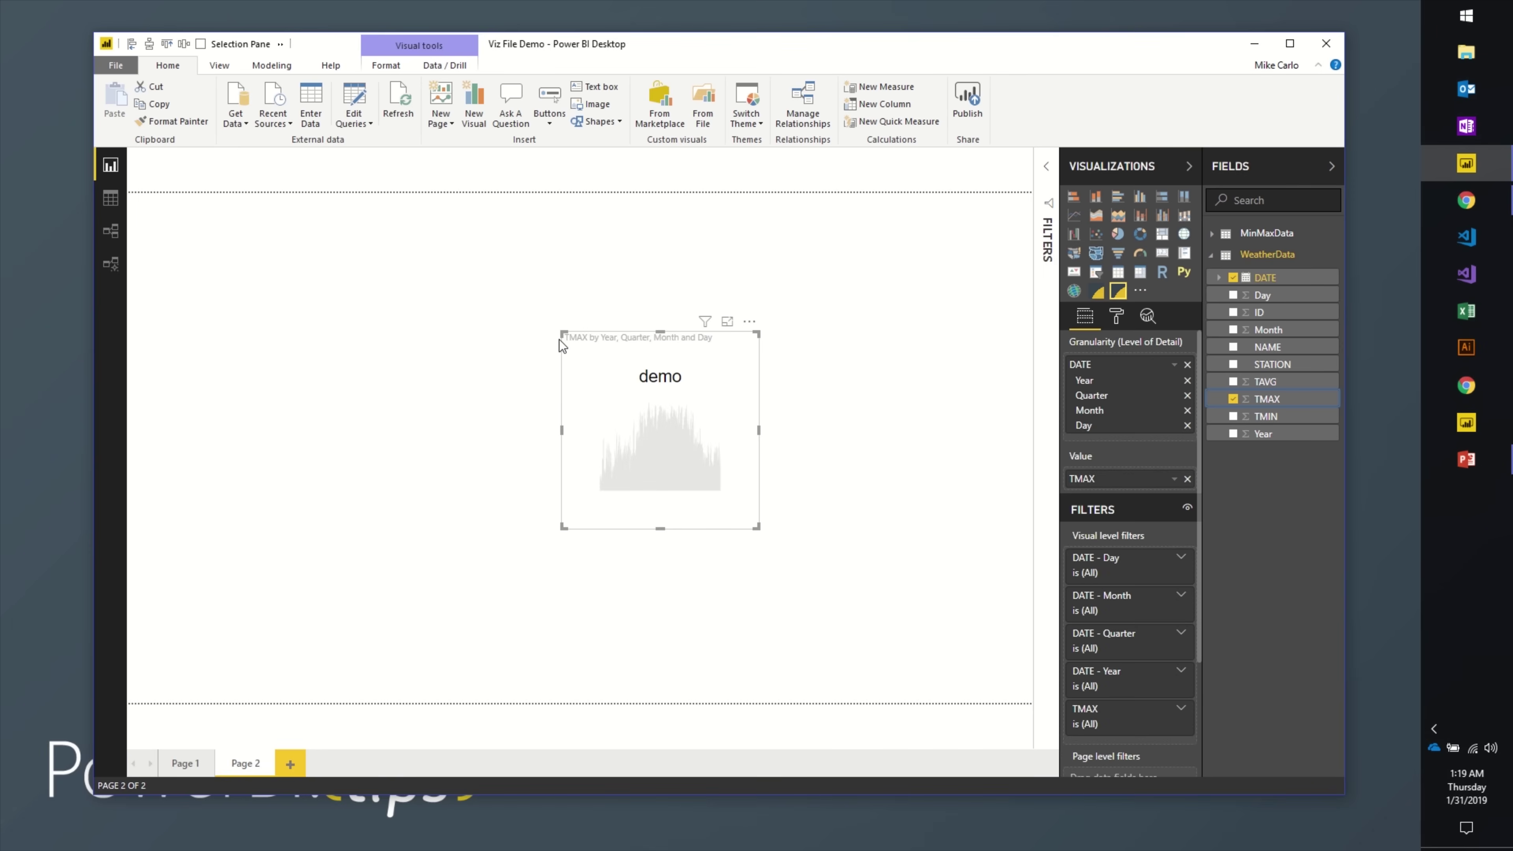
Step: Enlarge the MyVisual chart from both corners, then go back to the browser
{"action": "left_click_drag", "start_coordinate": [560, 338], "coordinate": [225, 226]}
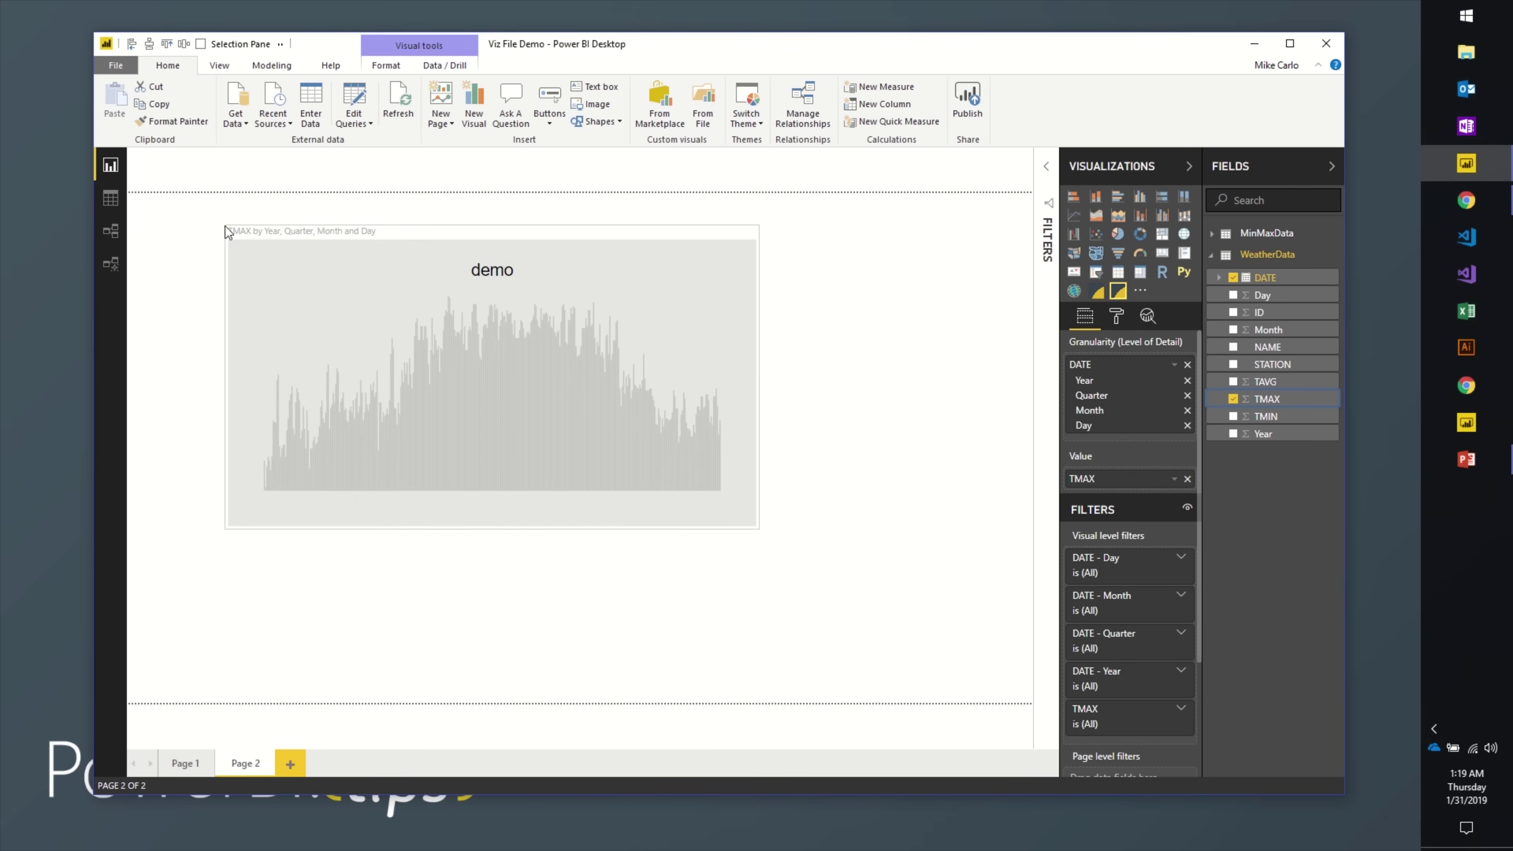
{"action": "left_click_drag", "start_coordinate": [759, 528], "coordinate": [989, 650]}
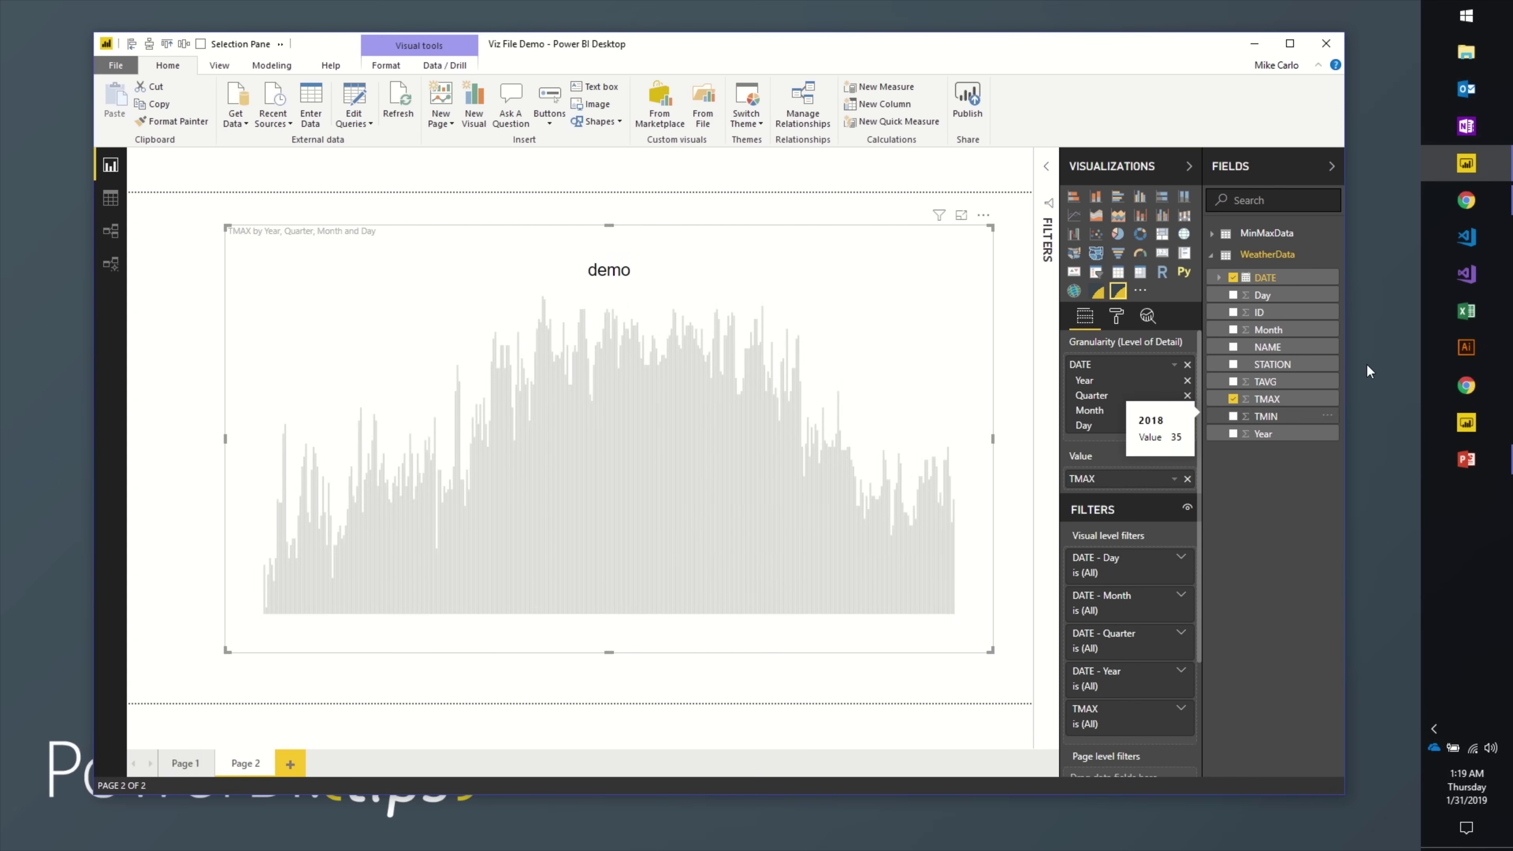
{"action": "left_click", "coordinate": [1454, 206]}
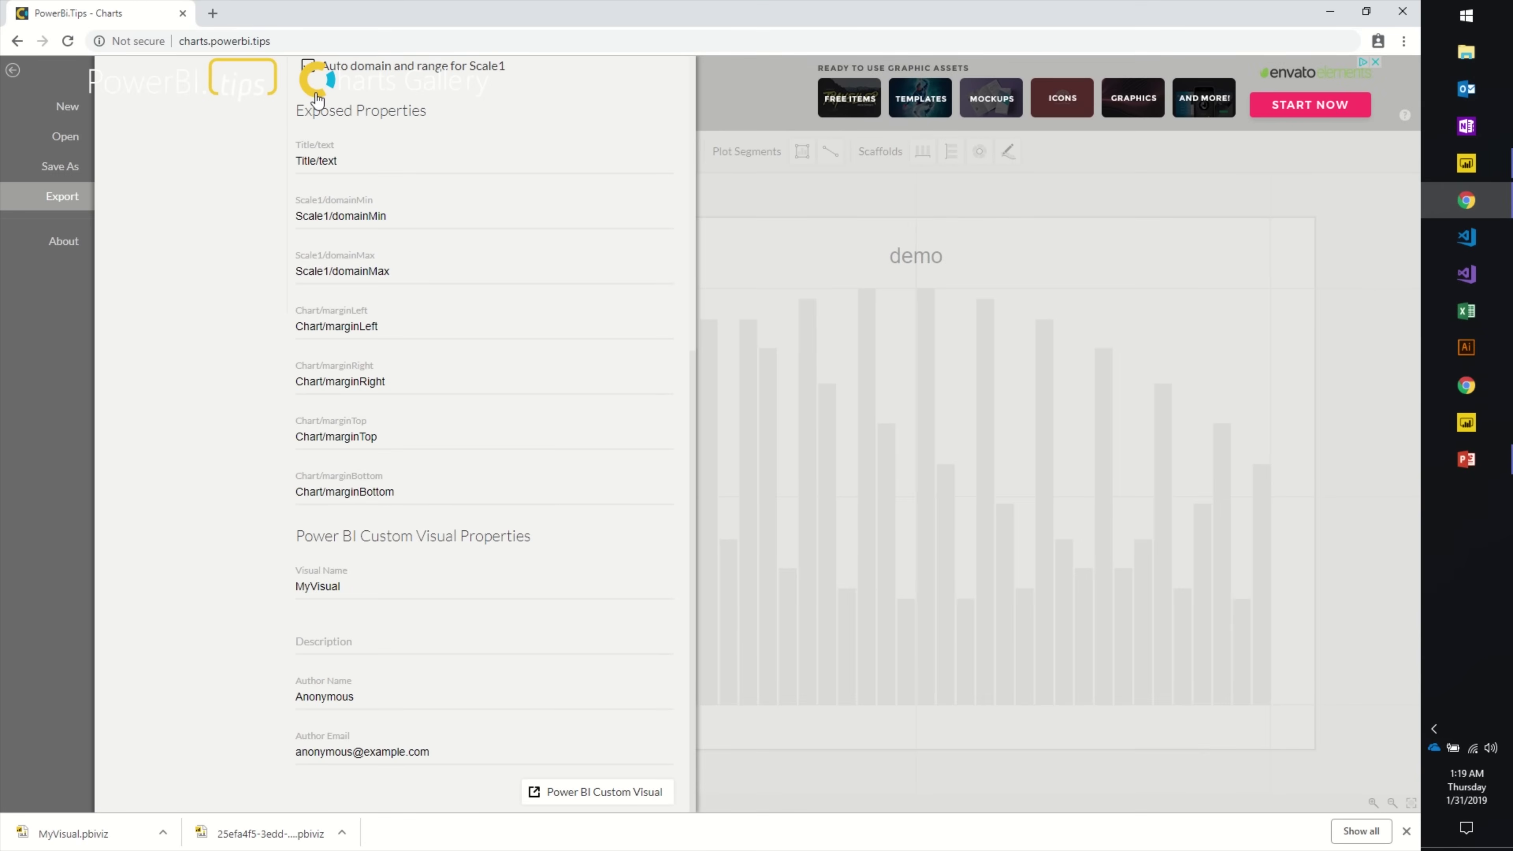
Step: Go to gallery.powerbi.tips and show its Featured Custom Visuals list of eight downloadable visuals
{"action": "left_click", "coordinate": [356, 88]}
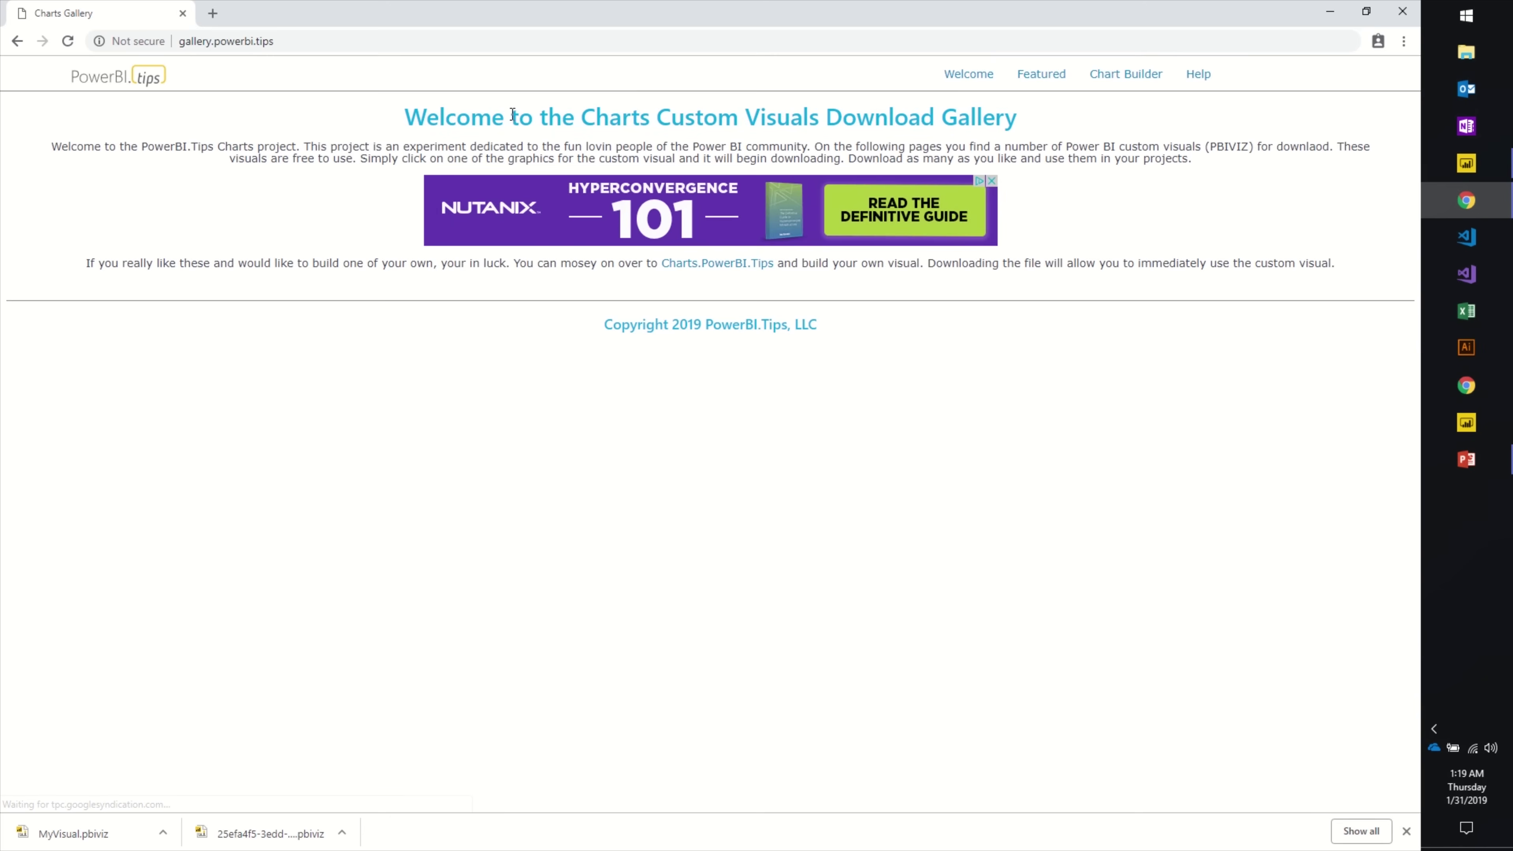
{"action": "left_click", "coordinate": [1039, 79]}
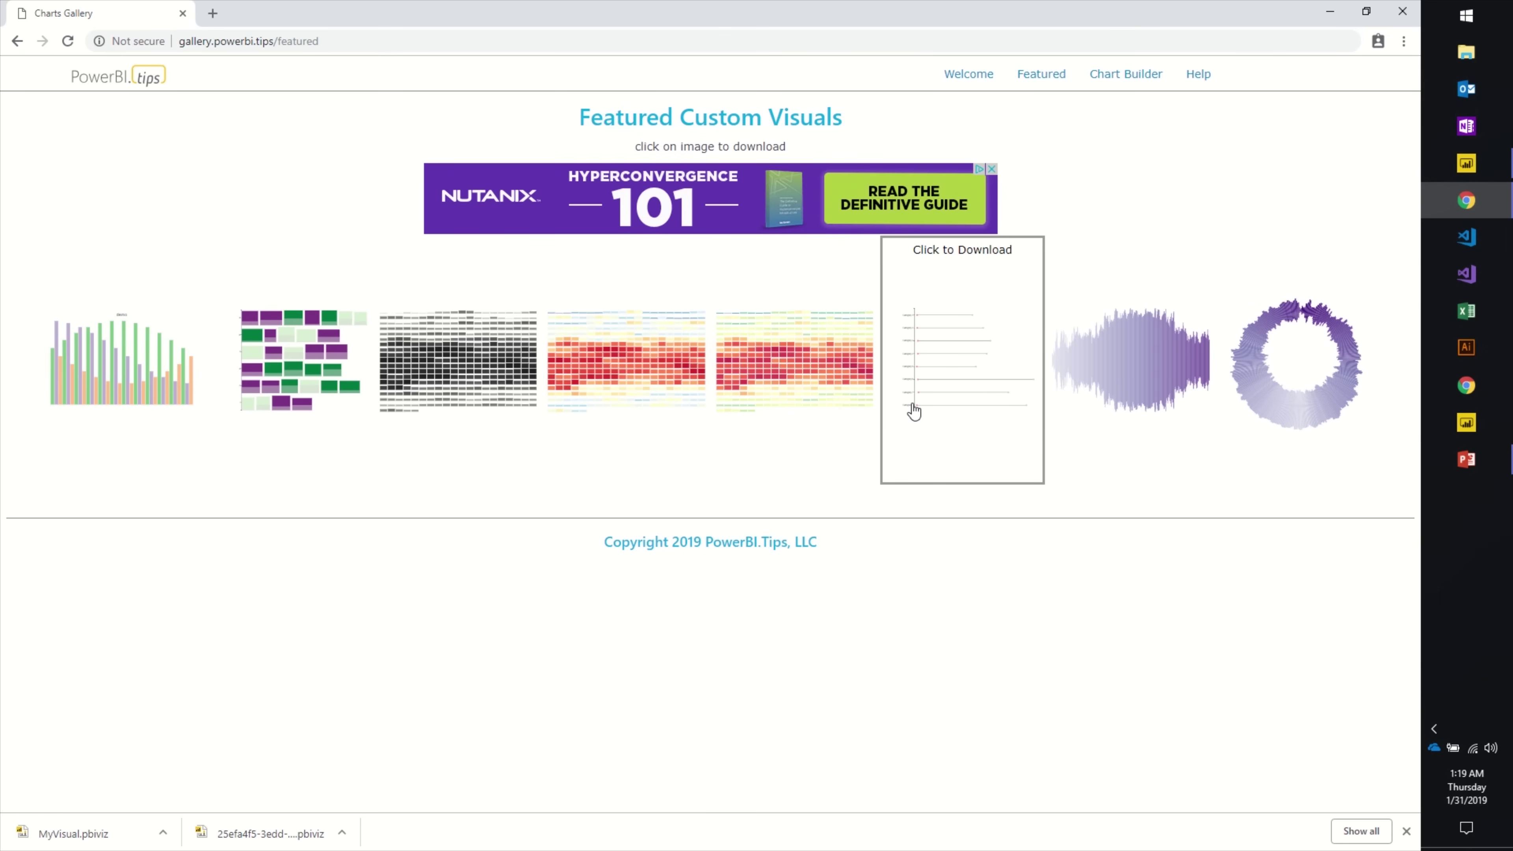
{"action": "left_click", "coordinate": [1467, 459]}
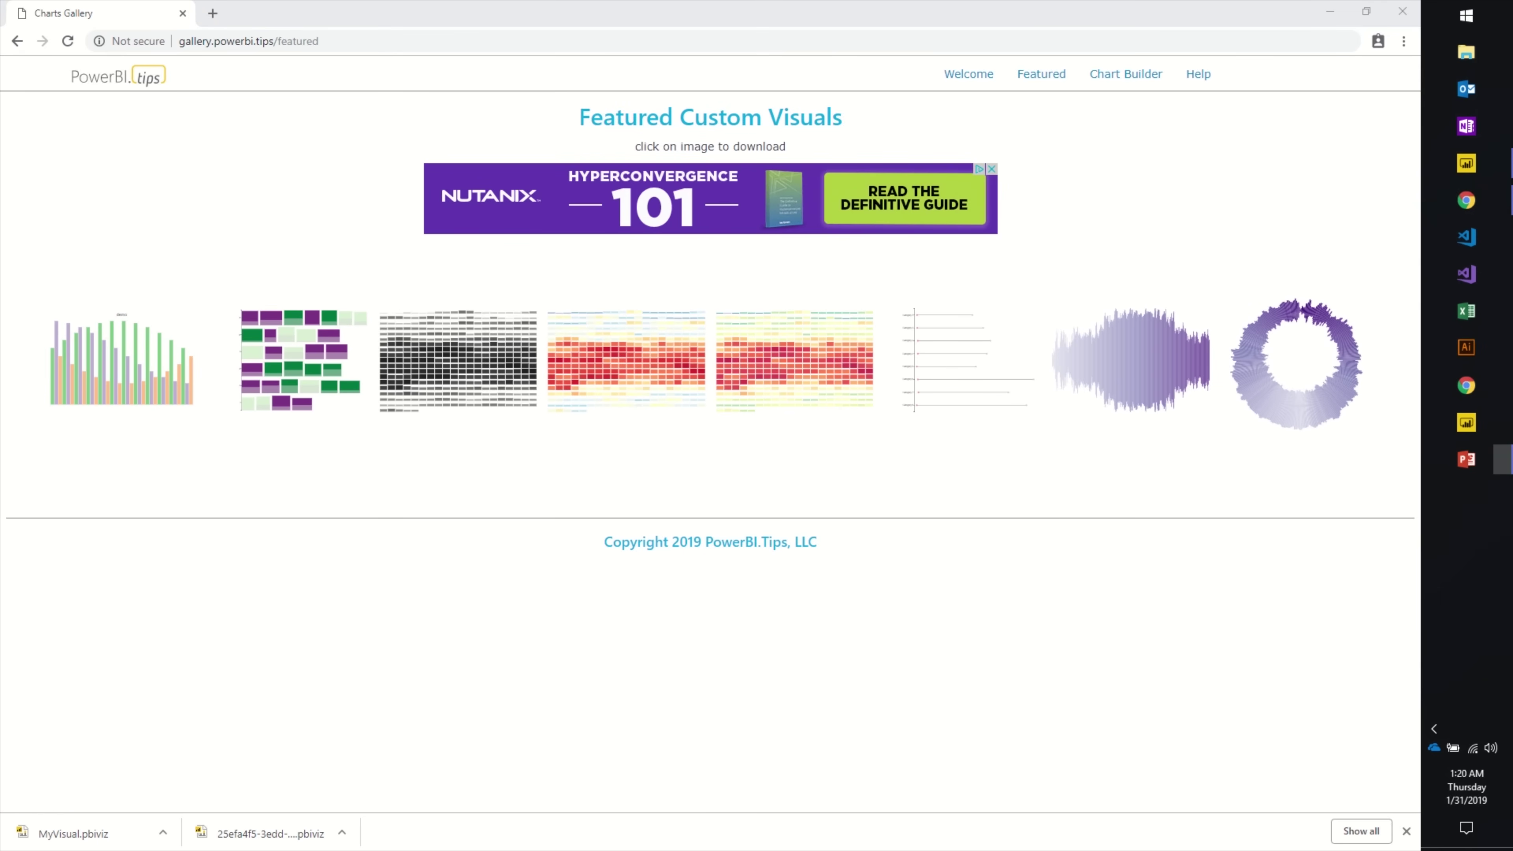